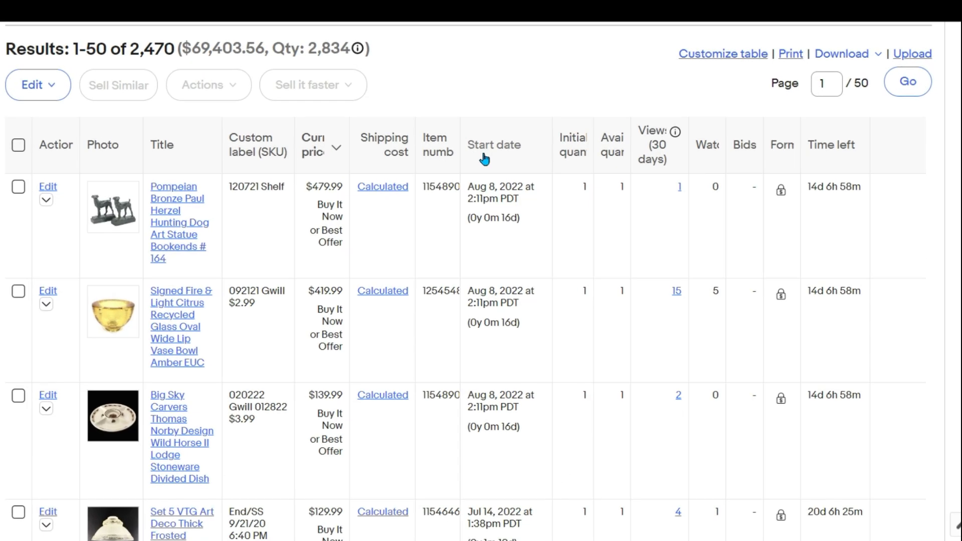
{"action": "left_click", "coordinate": [545, 61]}
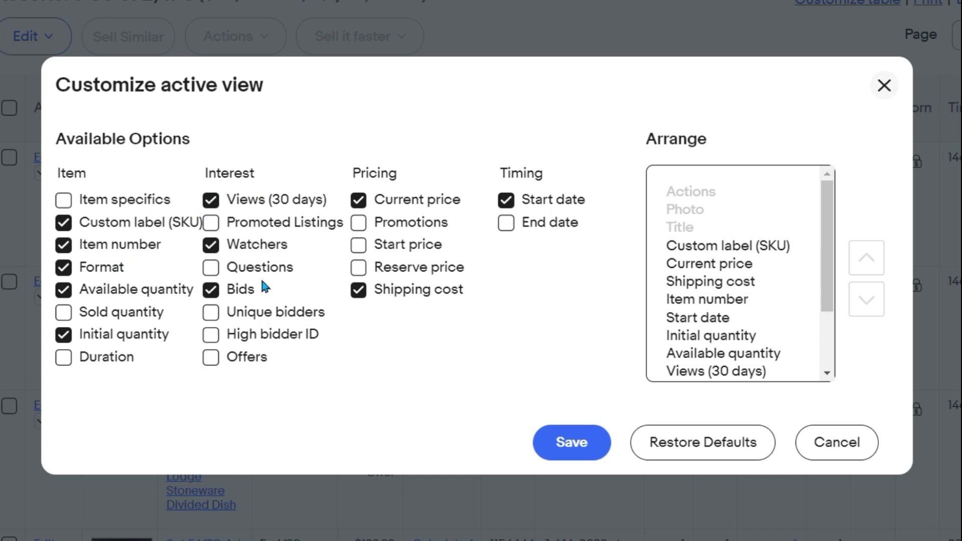
{"action": "mouse_move", "coordinate": [828, 275]}
{"action": "left_mouse_down"}
{"action": "mouse_move", "coordinate": [835, 347]}
{"action": "mouse_move", "coordinate": [823, 218]}
{"action": "left_mouse_up"}
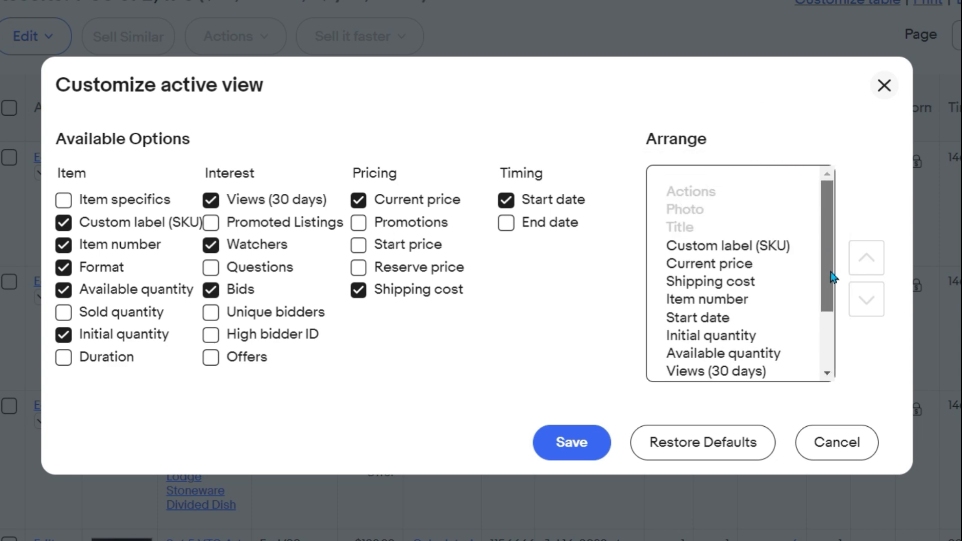
{"action": "scroll", "coordinate": [835, 303], "scroll_direction": "down", "scroll_amount": 1}
{"action": "left_click", "coordinate": [750, 226]}
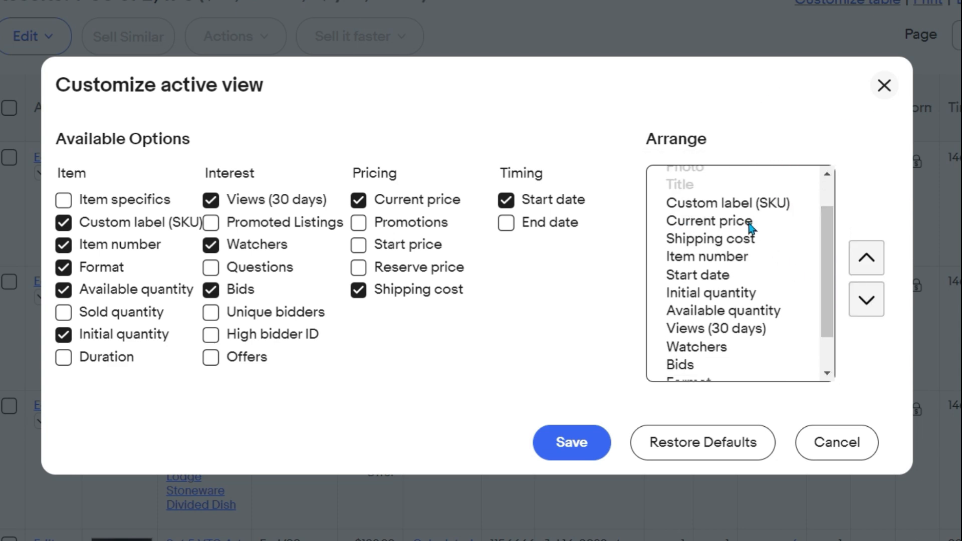
{"action": "left_click", "coordinate": [866, 260]}
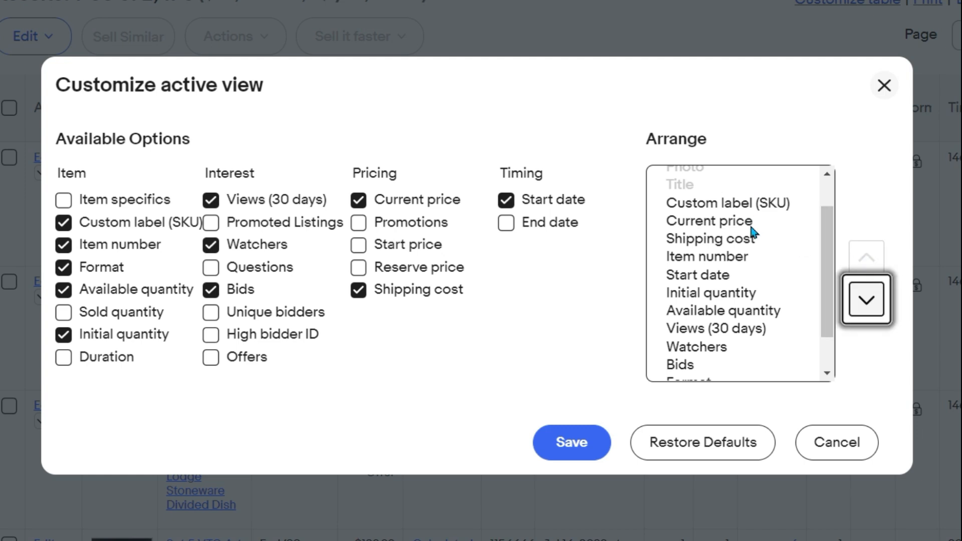
{"action": "left_click", "coordinate": [713, 202]}
{"action": "left_click", "coordinate": [866, 299]}
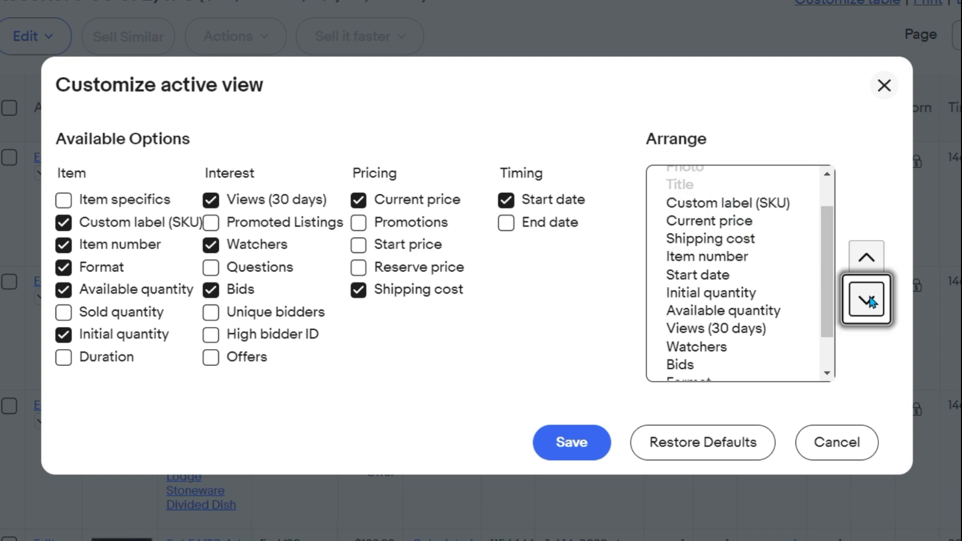
{"action": "left_click", "coordinate": [834, 443]}
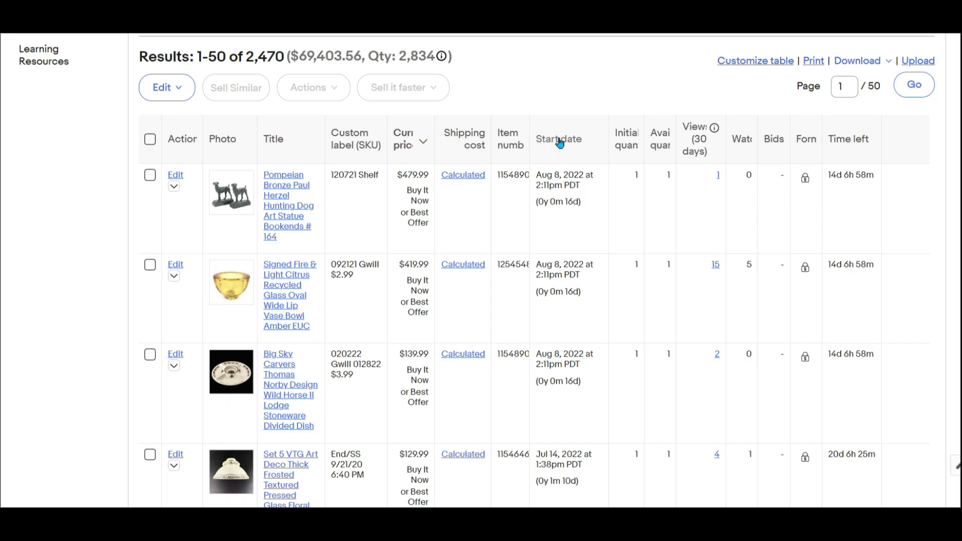
Sort the active listings by start date, oldest first, and widen the initial quantity and available quantity columns.
{"action": "left_click", "coordinate": [560, 140]}
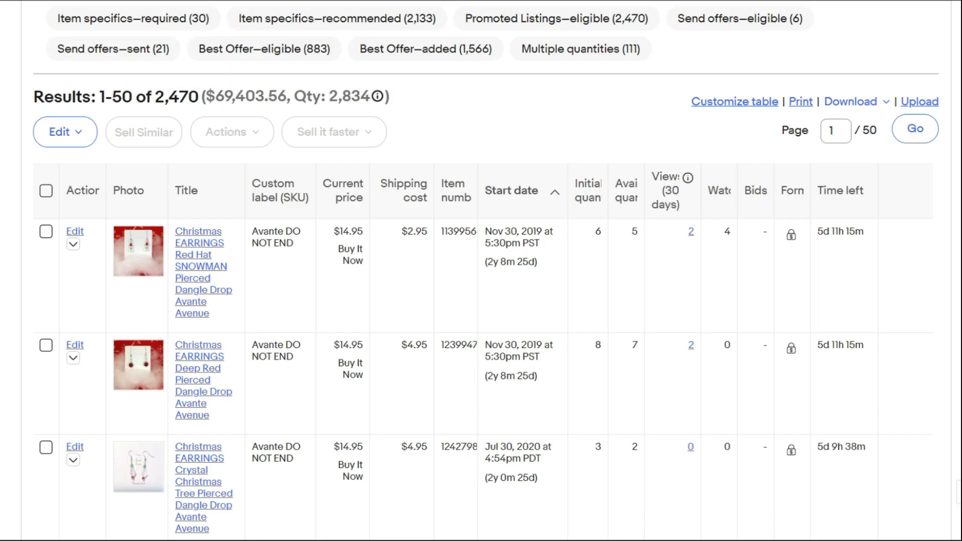
{"action": "scroll", "coordinate": [481, 270], "scroll_direction": "down", "scroll_amount": 3}
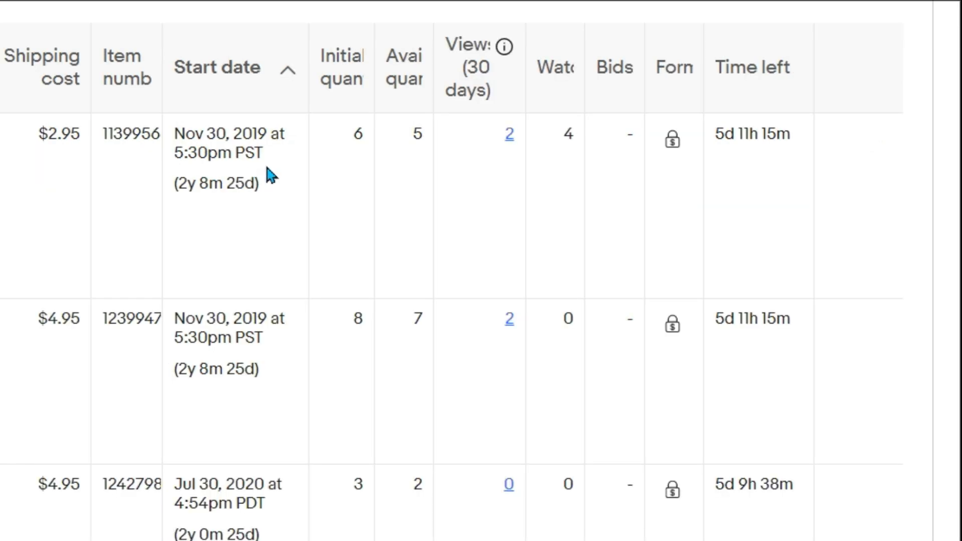
{"action": "left_click_drag", "start_coordinate": [374, 65], "coordinate": [501, 70]}
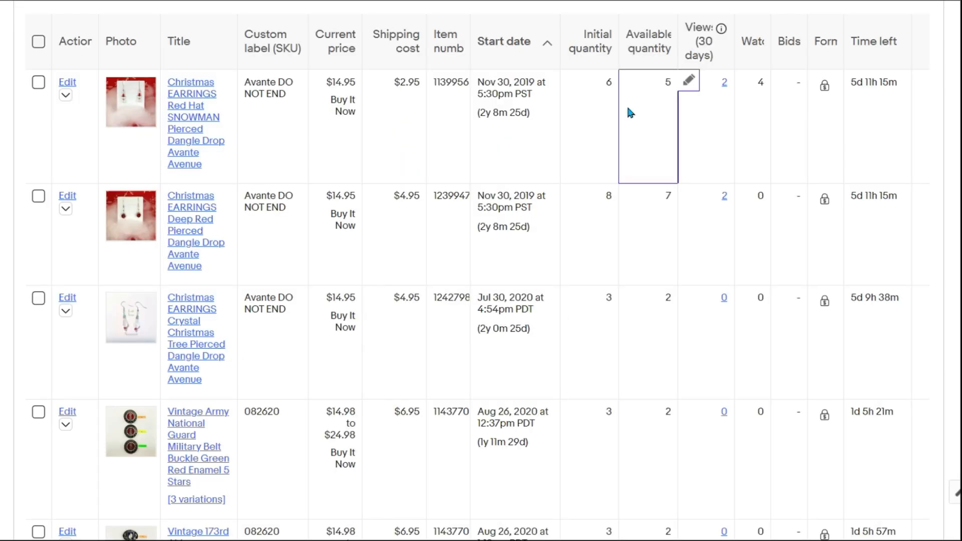
Select all listings on the page, excluding the three Christmas earrings and the Vintage Army National Guard belt buckle.
{"action": "left_click", "coordinate": [38, 41]}
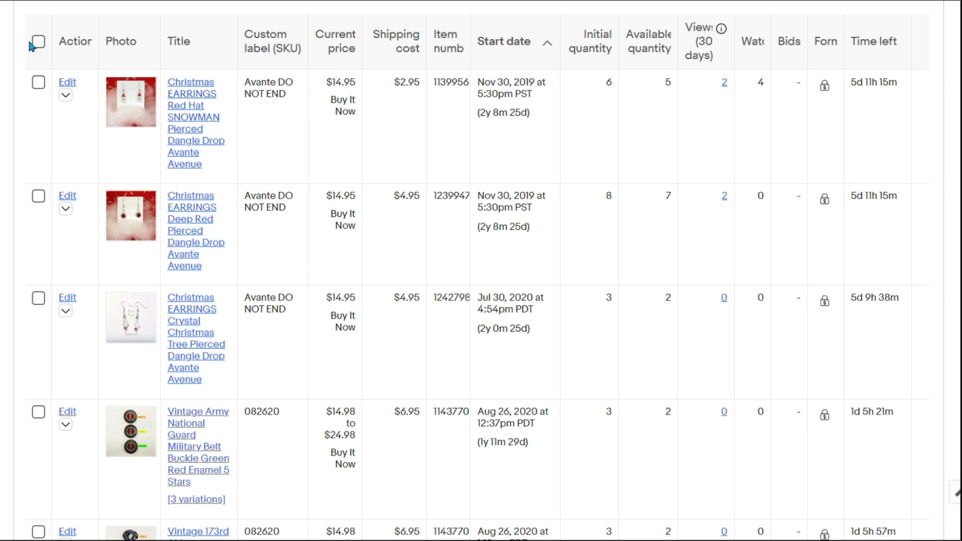
{"action": "left_click", "coordinate": [54, 120]}
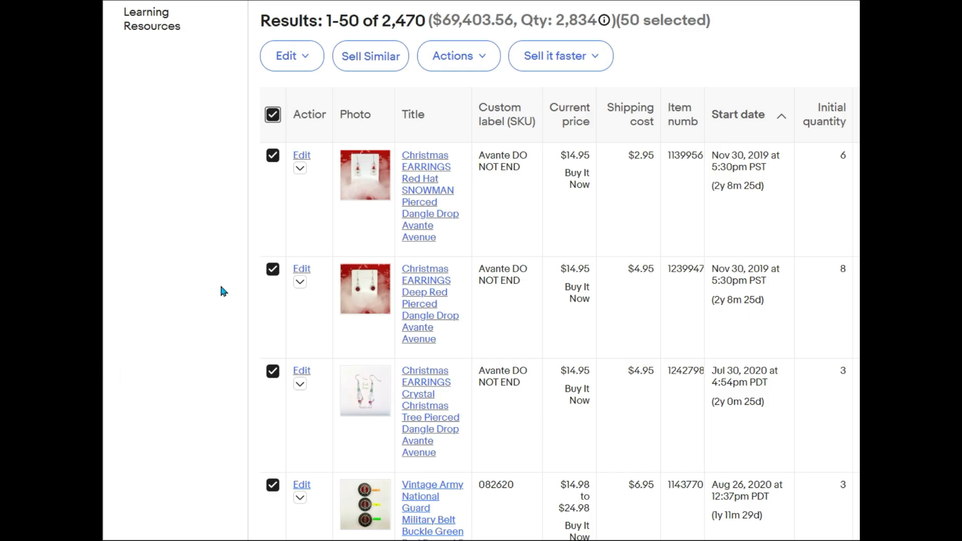
{"action": "left_click", "coordinate": [273, 158]}
{"action": "left_click", "coordinate": [273, 269]}
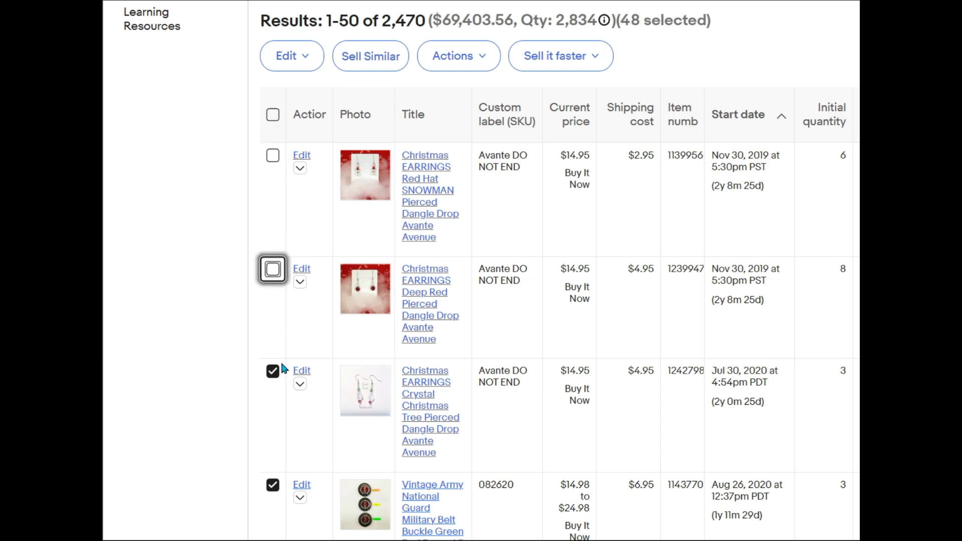
{"action": "left_click", "coordinate": [274, 374]}
{"action": "left_click", "coordinate": [273, 485]}
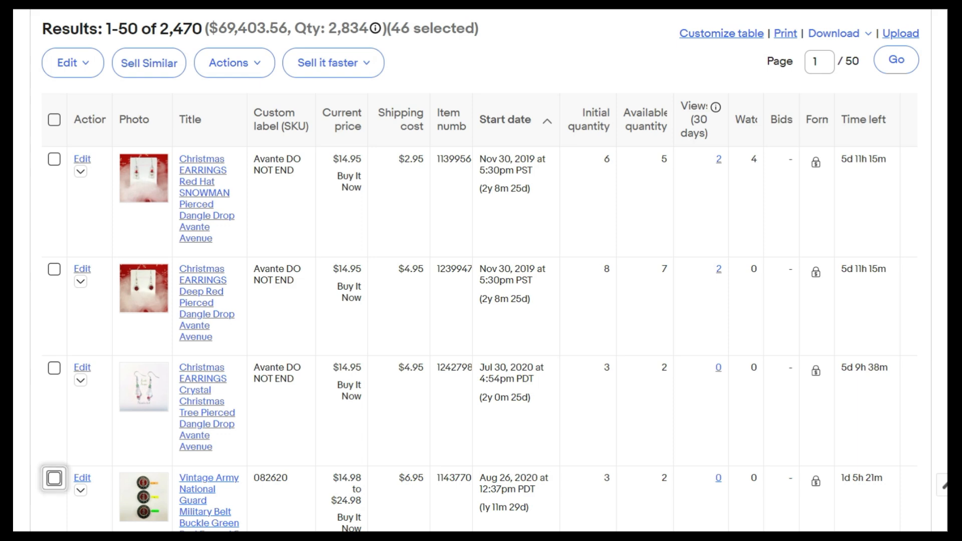
Deselect the next six multi-quantity listings, from the Vintage 173rd Airborne belt buckle through the VTG Jareckie framed mice print.
{"action": "scroll", "coordinate": [481, 300], "scroll_direction": "down", "scroll_amount": 6}
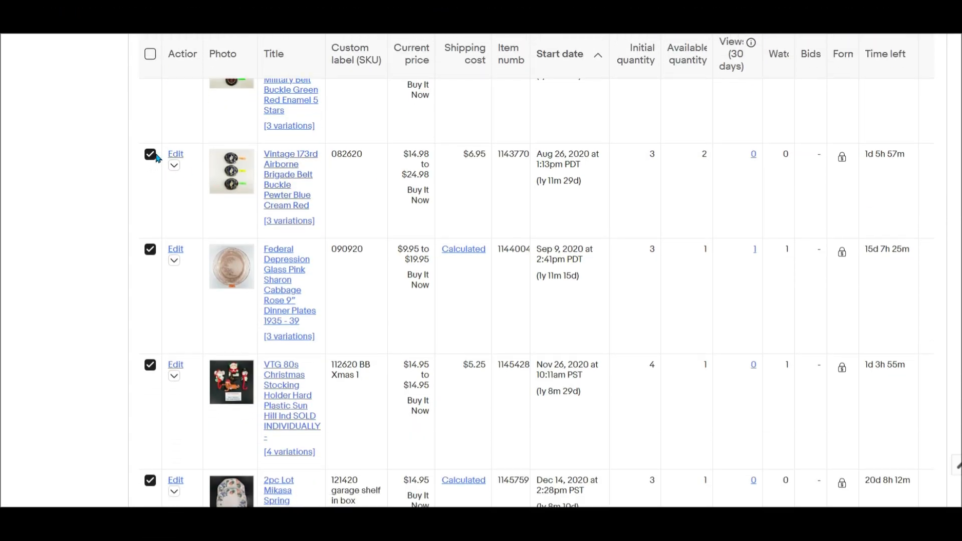
{"action": "left_click", "coordinate": [156, 155]}
{"action": "left_click", "coordinate": [152, 251]}
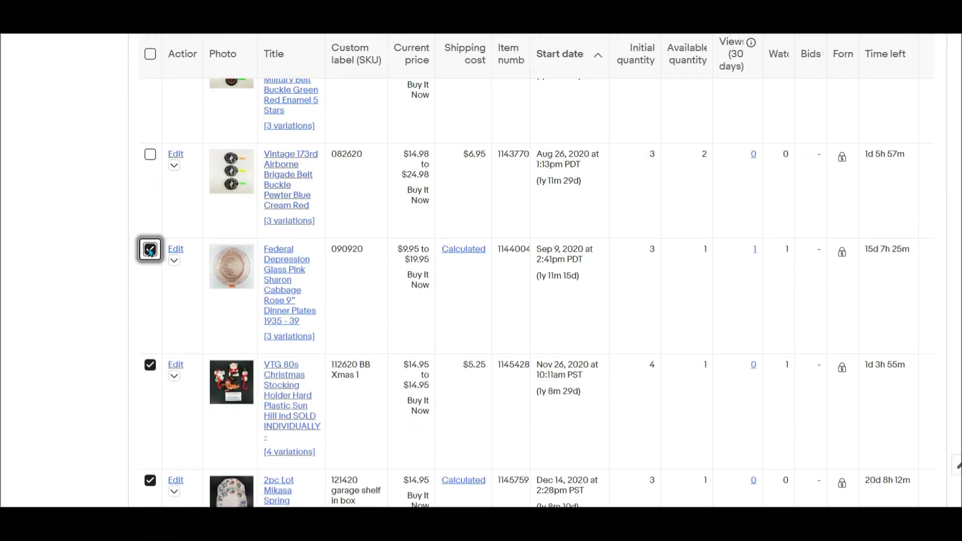
{"action": "left_click", "coordinate": [151, 366]}
{"action": "scroll", "coordinate": [223, 231], "scroll_direction": "down", "scroll_amount": 6}
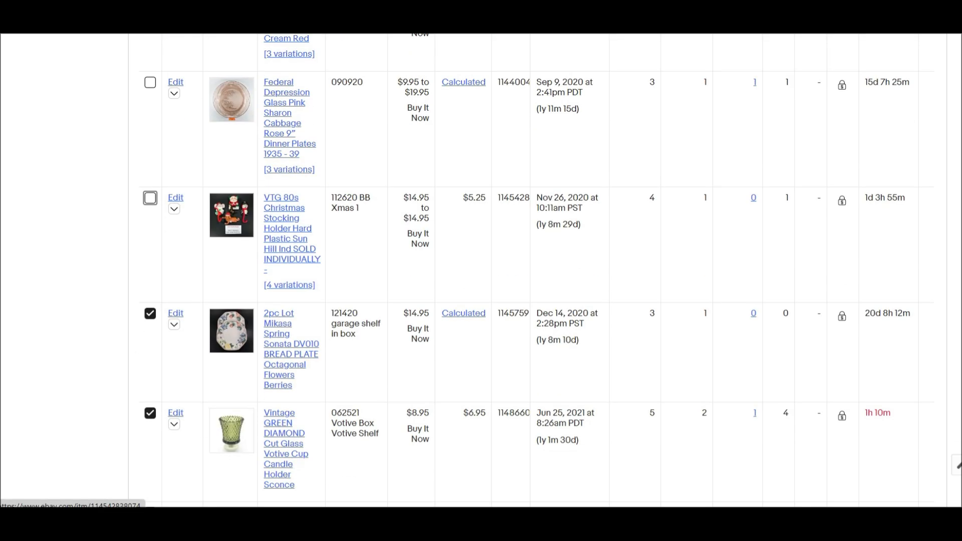
{"action": "left_click", "coordinate": [53, 162]}
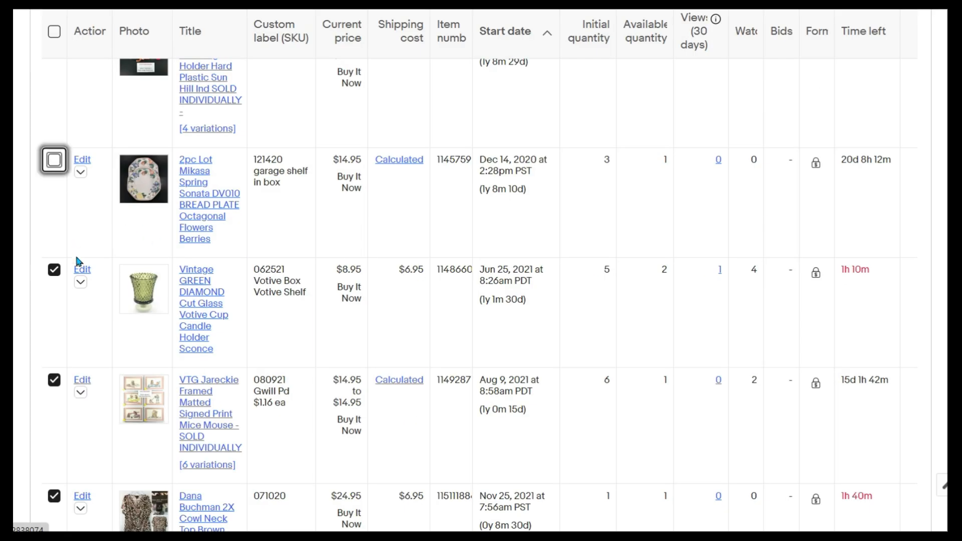
{"action": "left_click", "coordinate": [54, 270]}
{"action": "left_click", "coordinate": [55, 382]}
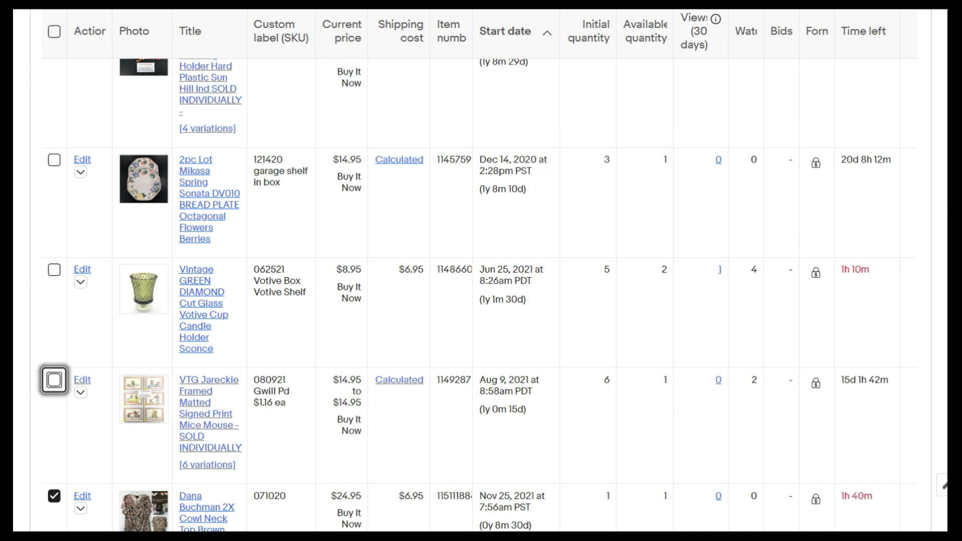
Deselect the 16-variation VTG Pin Brooch listing and the Christmas BRACELET Heart ANGEL listing marked DO NOT END.
{"action": "scroll", "coordinate": [479, 271], "scroll_direction": "down", "scroll_amount": 8}
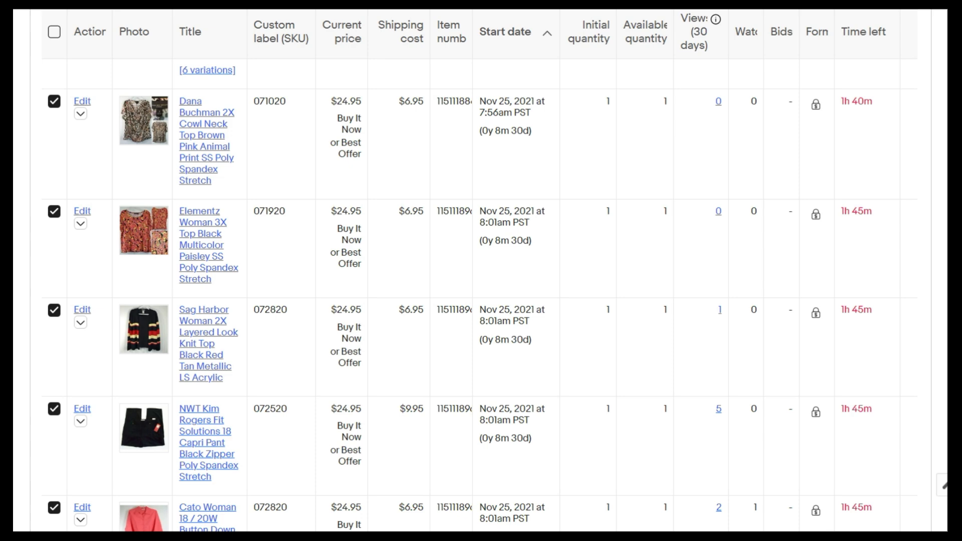
{"action": "scroll", "coordinate": [470, 270], "scroll_direction": "down", "scroll_amount": 10}
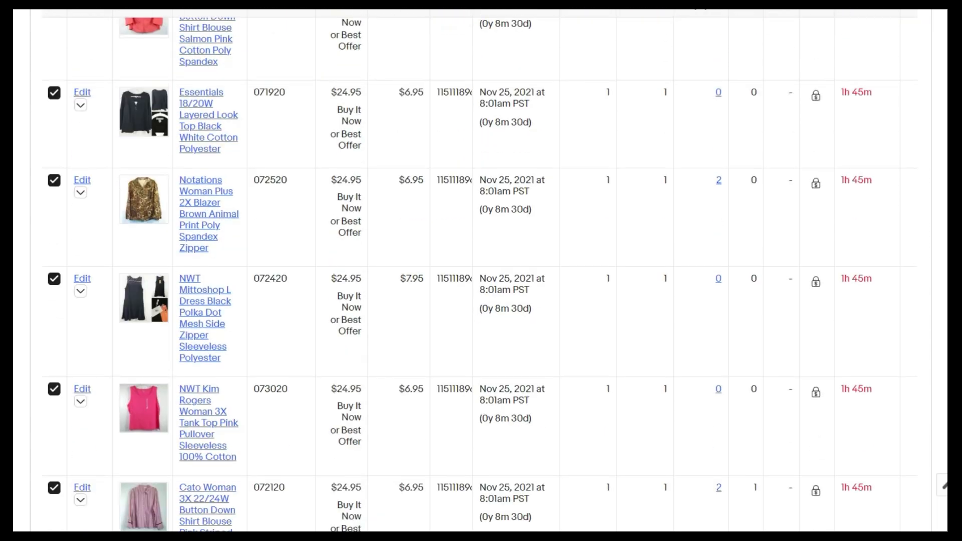
{"action": "scroll", "coordinate": [470, 270], "scroll_direction": "down", "scroll_amount": 12}
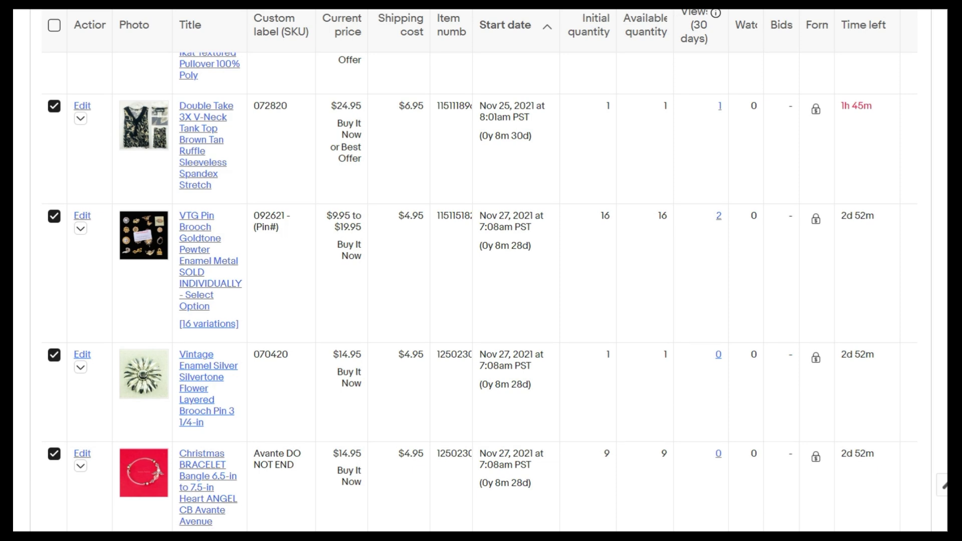
{"action": "scroll", "coordinate": [921, 305], "scroll_direction": "down", "scroll_amount": 1}
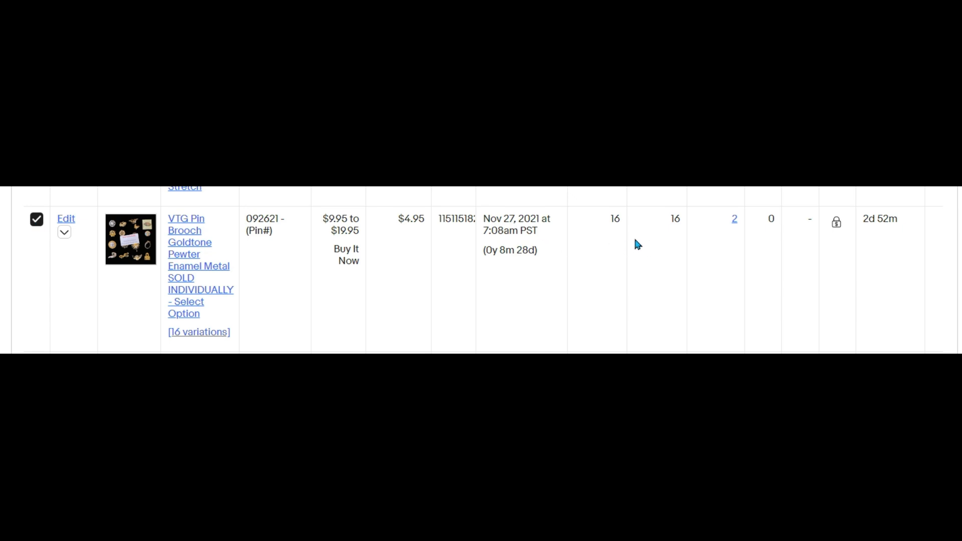
{"action": "left_click", "coordinate": [37, 220]}
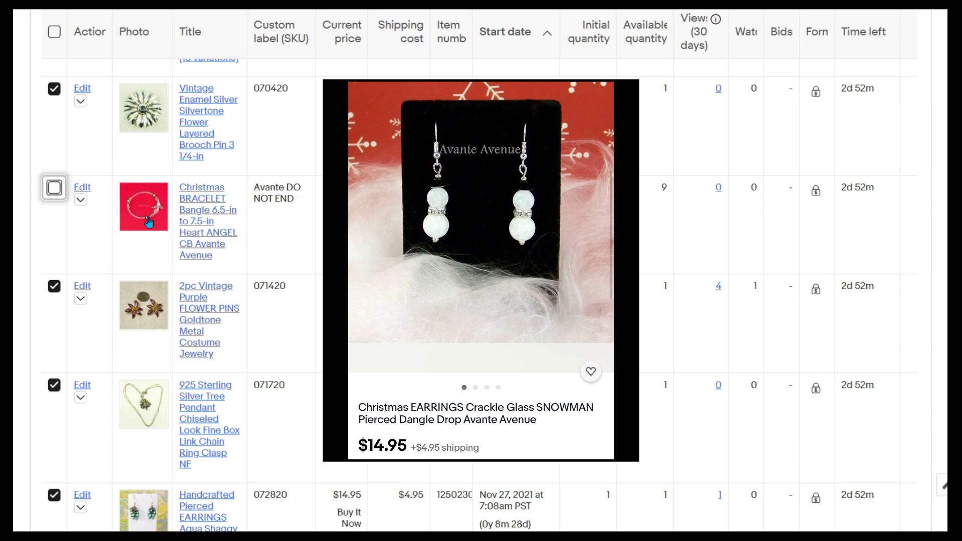
Check the initial quantities and custom labels of the remaining selected listings down to the end of the page.
{"action": "scroll", "coordinate": [479, 296], "scroll_direction": "down", "scroll_amount": 1}
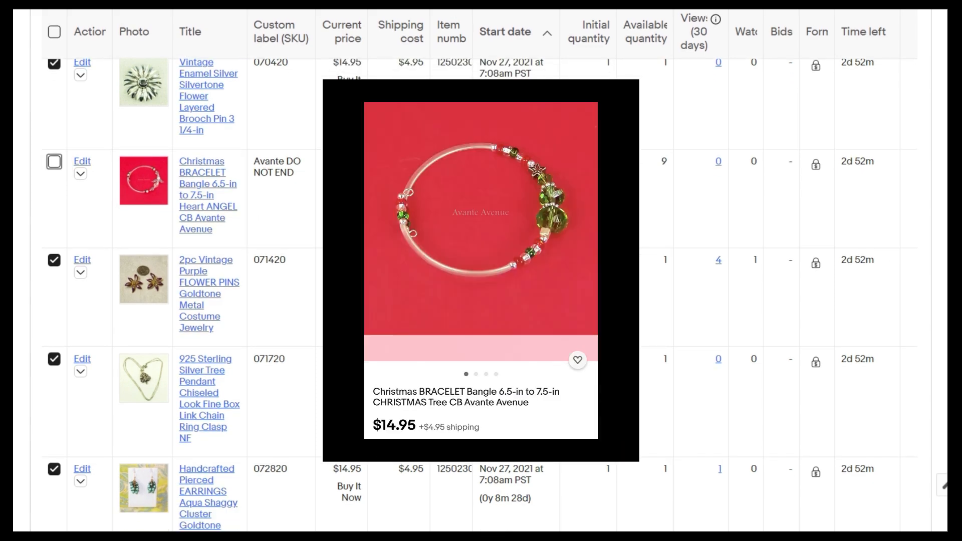
{"action": "scroll", "coordinate": [479, 295], "scroll_direction": "down", "scroll_amount": 5}
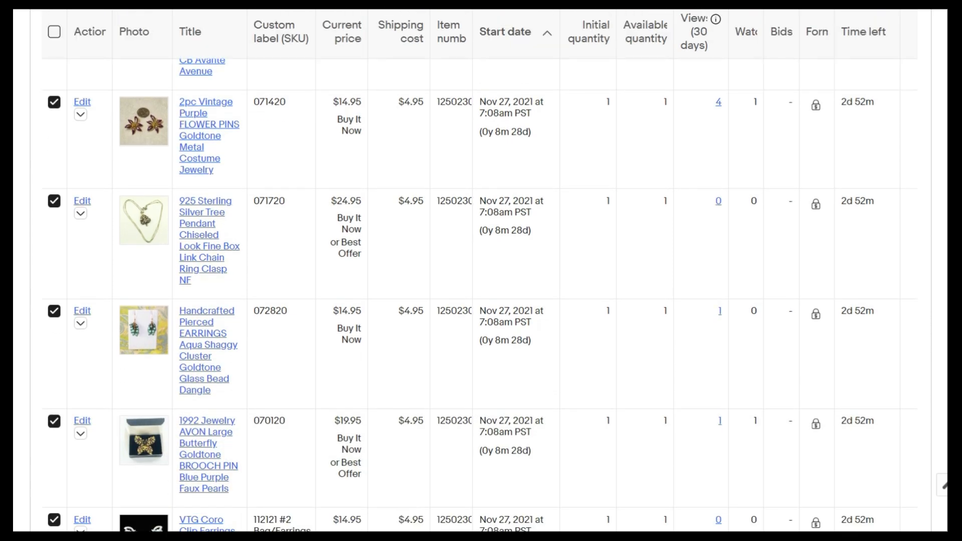
{"action": "scroll", "coordinate": [480, 295], "scroll_direction": "down", "scroll_amount": 9}
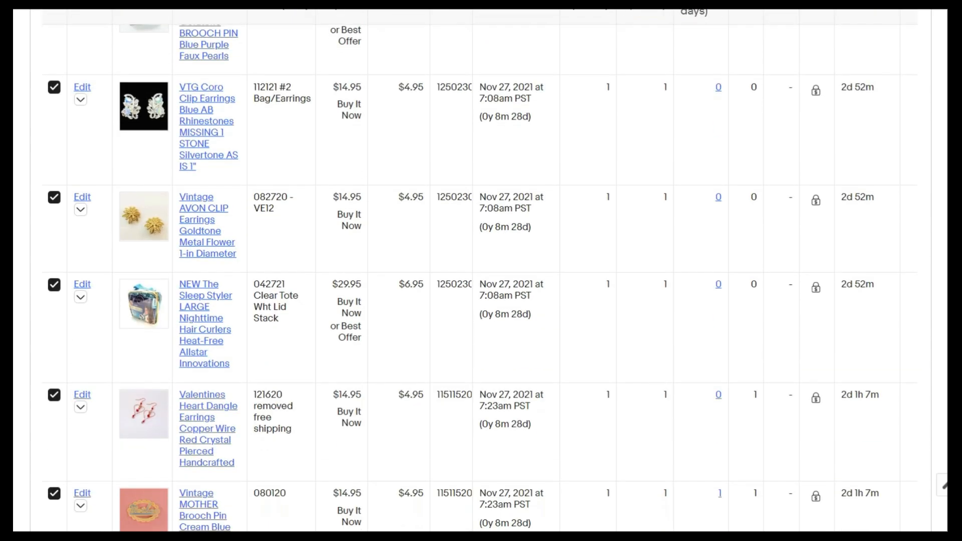
{"action": "scroll", "coordinate": [479, 296], "scroll_direction": "down", "scroll_amount": 2}
{"action": "scroll", "coordinate": [479, 296], "scroll_direction": "down", "scroll_amount": 8}
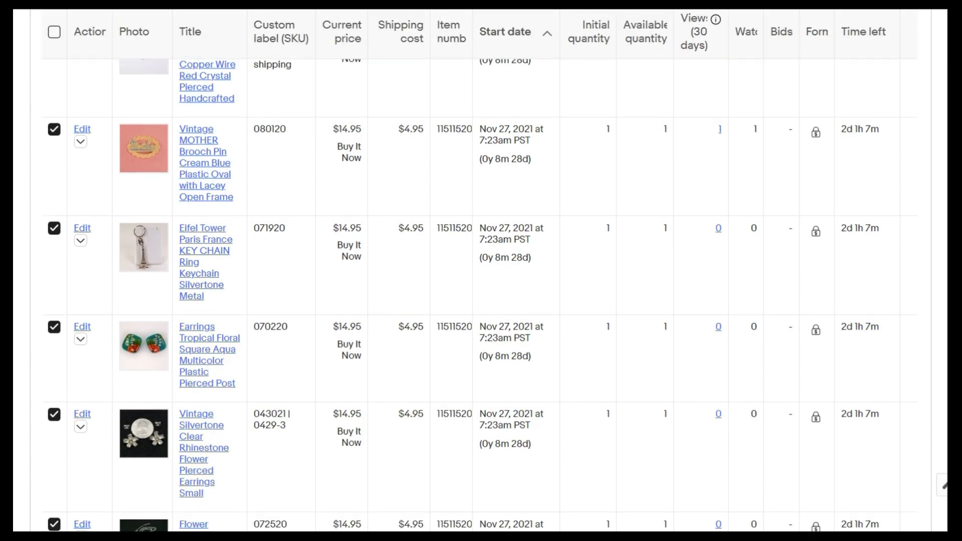
{"action": "scroll", "coordinate": [479, 296], "scroll_direction": "down", "scroll_amount": 8}
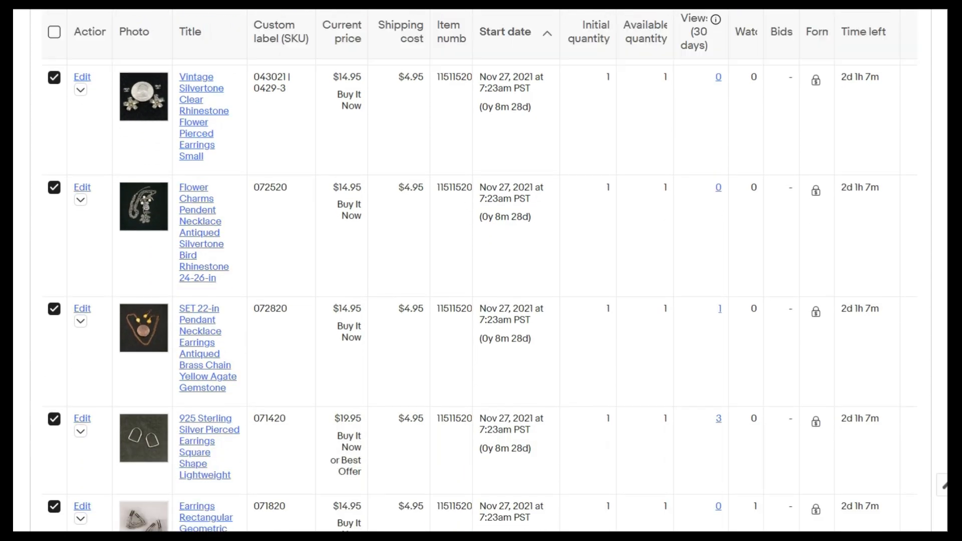
{"action": "scroll", "coordinate": [479, 296], "scroll_direction": "down", "scroll_amount": 13}
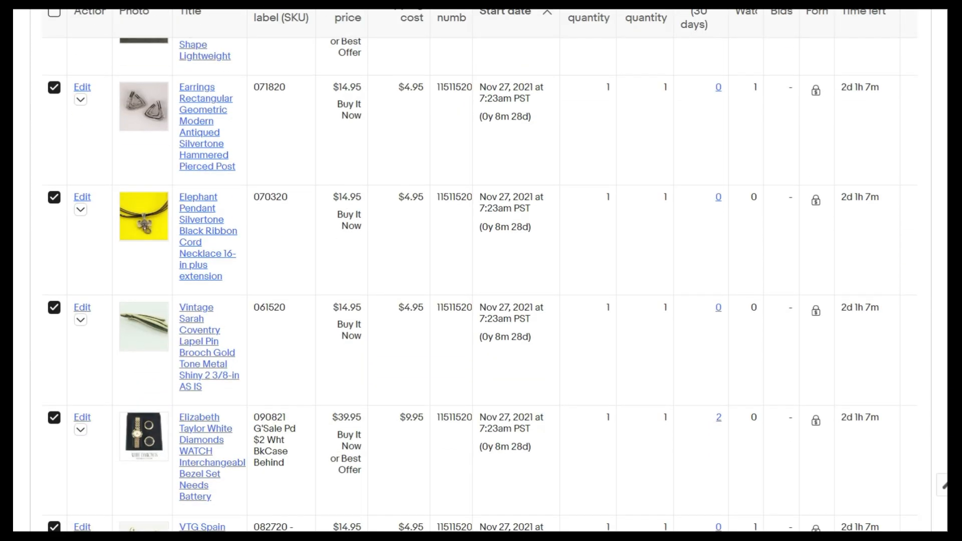
{"action": "scroll", "coordinate": [260, 359], "scroll_direction": "down", "scroll_amount": 5}
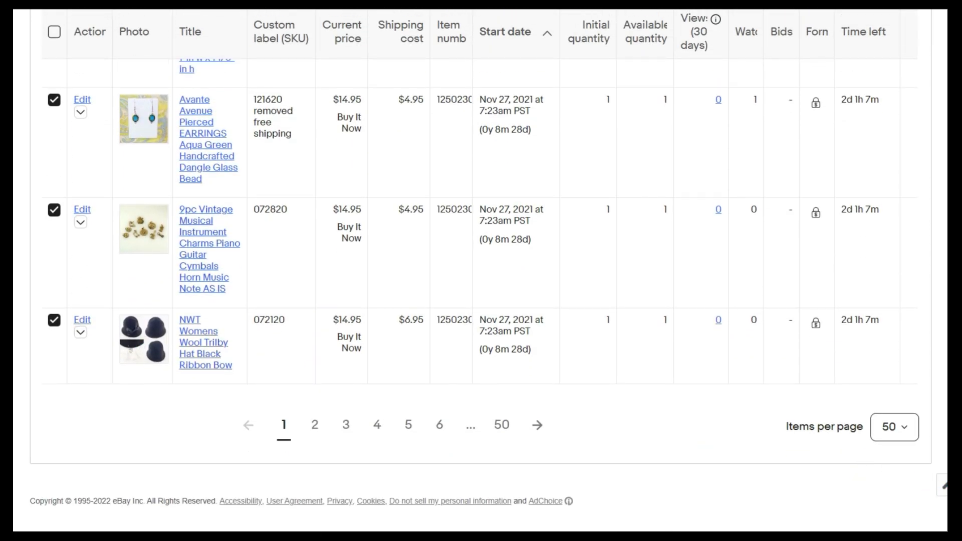
End the 38 selected active listings in bulk, reviewing the list of items before confirming.
{"action": "scroll", "coordinate": [480, 270], "scroll_direction": "up", "scroll_amount": 20}
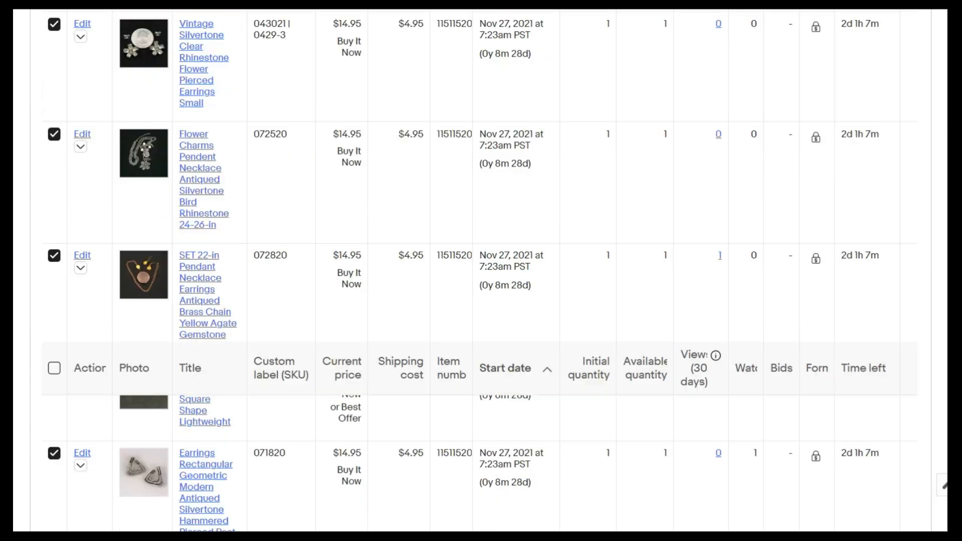
{"action": "scroll", "coordinate": [480, 270], "scroll_direction": "up", "scroll_amount": 15}
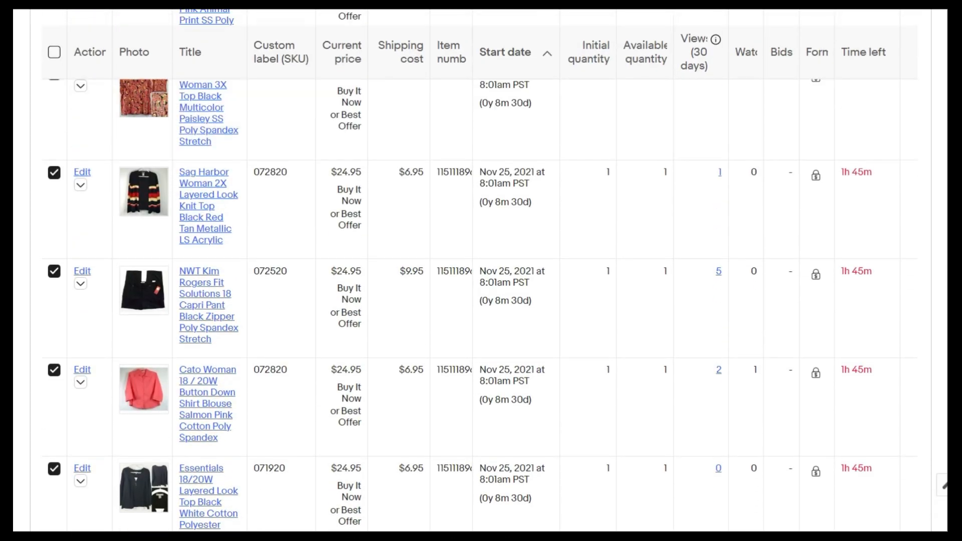
{"action": "scroll", "coordinate": [479, 271], "scroll_direction": "up", "scroll_amount": 10}
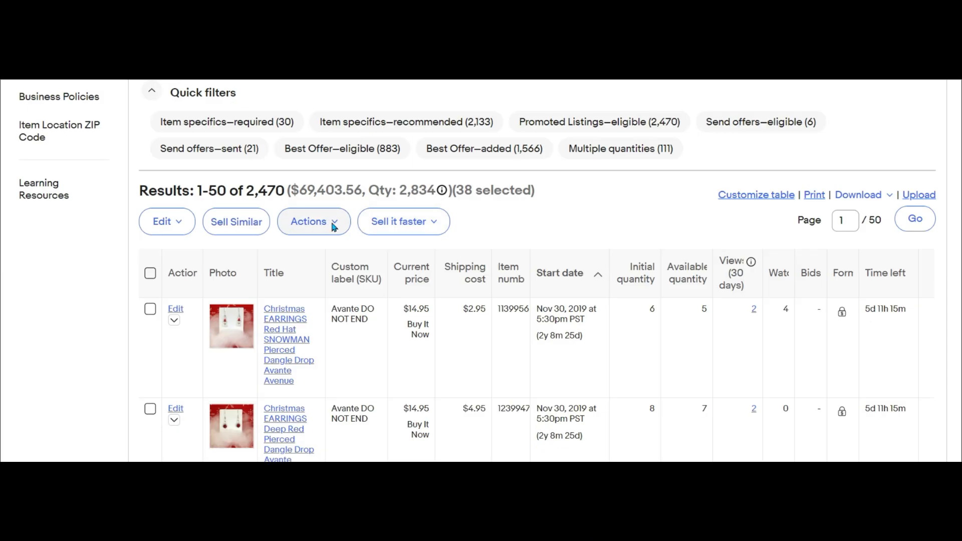
{"action": "left_click", "coordinate": [335, 227]}
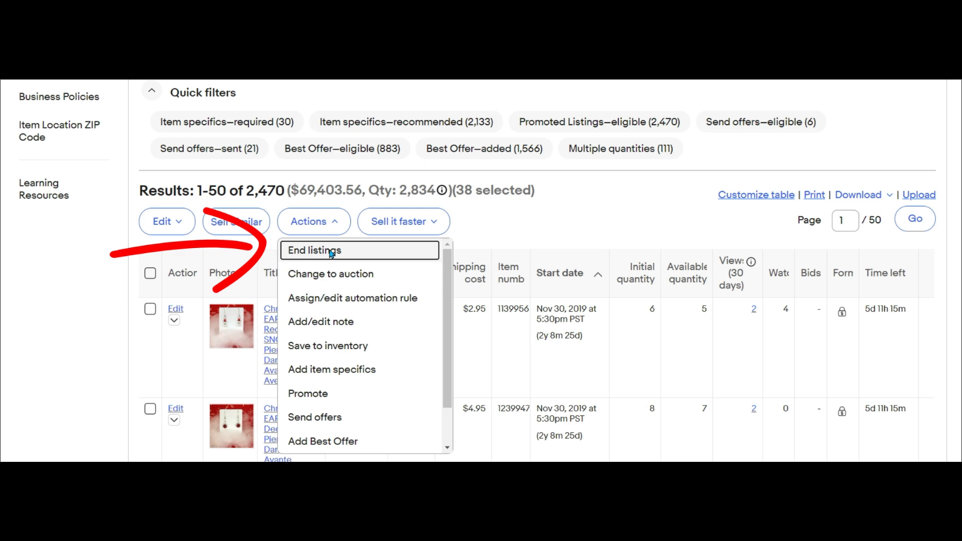
{"action": "left_click", "coordinate": [331, 252]}
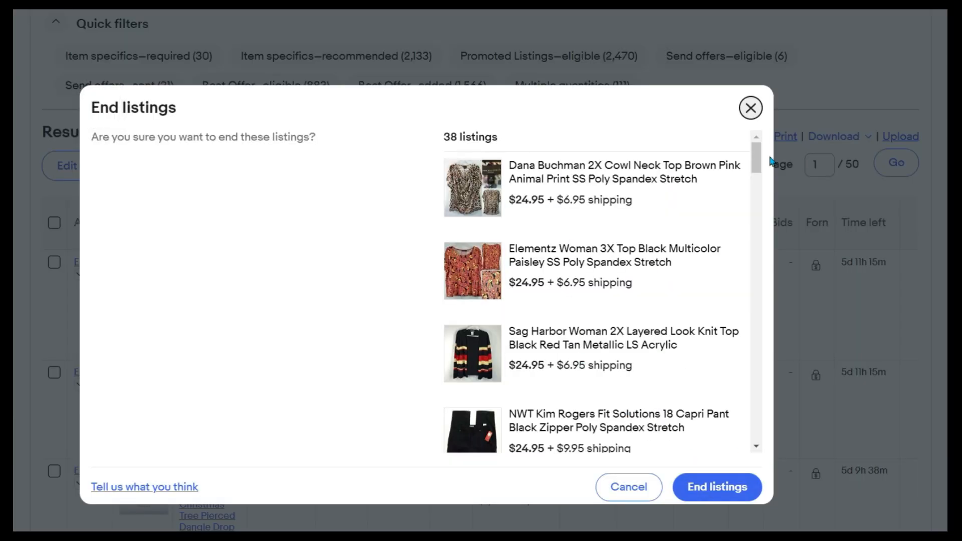
{"action": "left_click_drag", "start_coordinate": [756, 158], "coordinate": [776, 448]}
{"action": "left_click", "coordinate": [705, 489]}
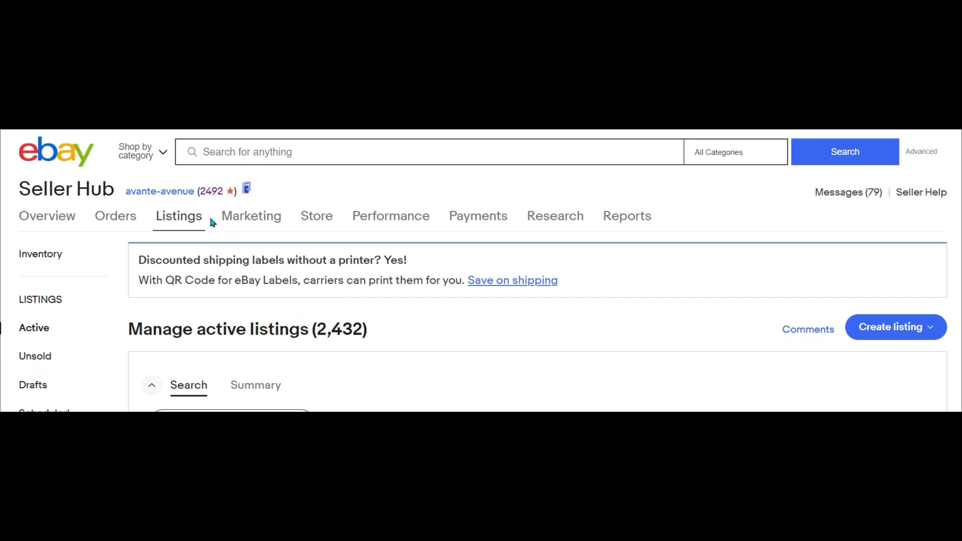
Open the unsold listings and look through the recently ended items down to the end of the page.
{"action": "mouse_move", "coordinate": [190, 217]}
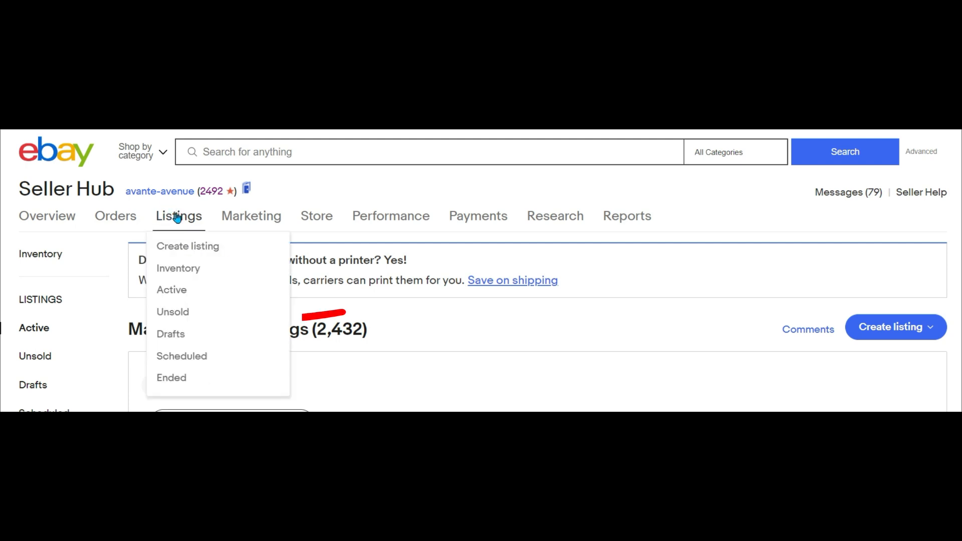
{"action": "left_click", "coordinate": [173, 312]}
{"action": "scroll", "coordinate": [481, 271], "scroll_direction": "down", "scroll_amount": 3}
{"action": "scroll", "coordinate": [481, 270], "scroll_direction": "down", "scroll_amount": 1}
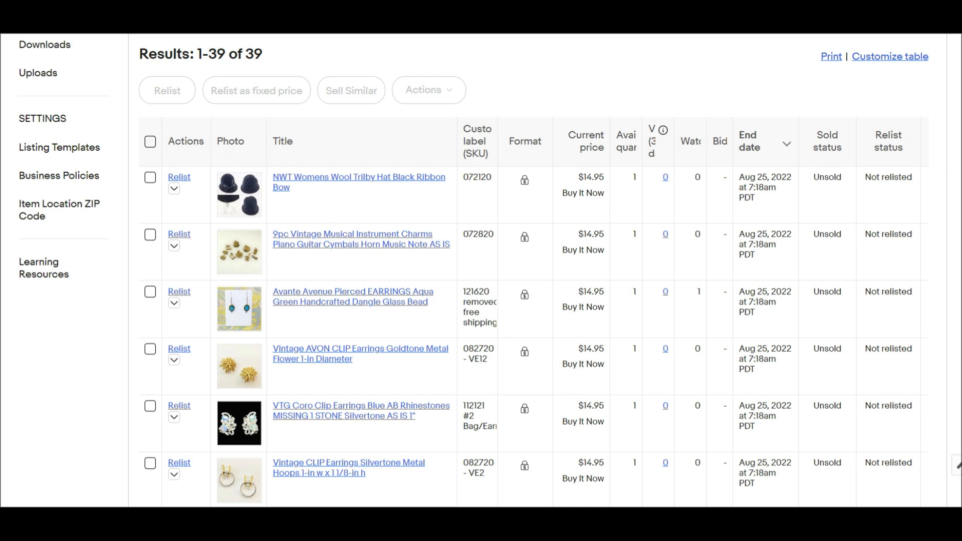
{"action": "scroll", "coordinate": [164, 342], "scroll_direction": "down", "scroll_amount": 20}
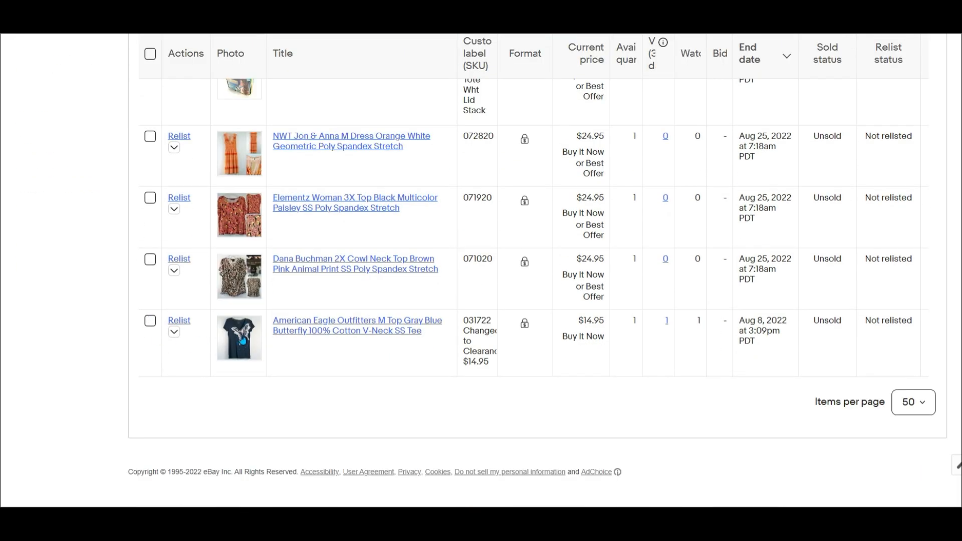
{"action": "scroll", "coordinate": [537, 271], "scroll_direction": "up", "scroll_amount": 20}
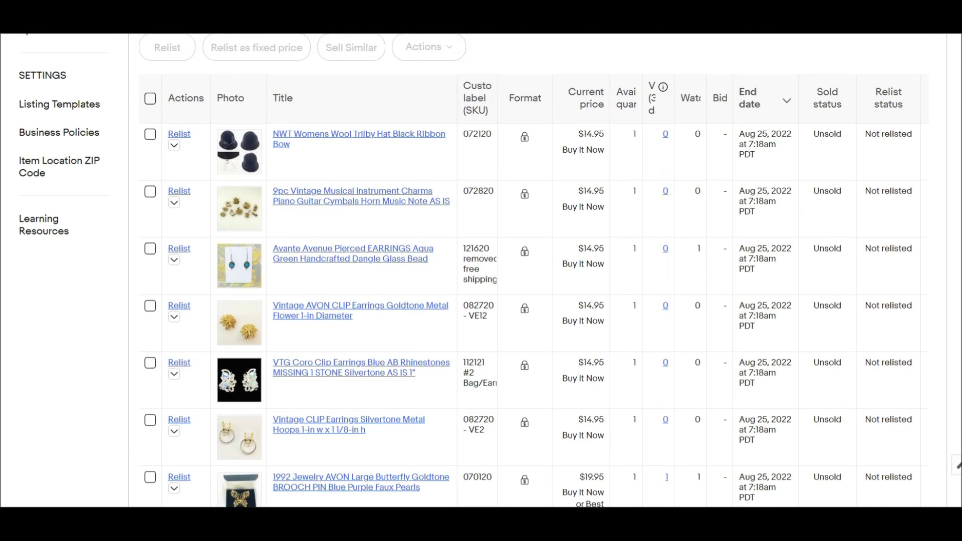
{"action": "scroll", "coordinate": [469, 271], "scroll_direction": "up", "scroll_amount": 1}
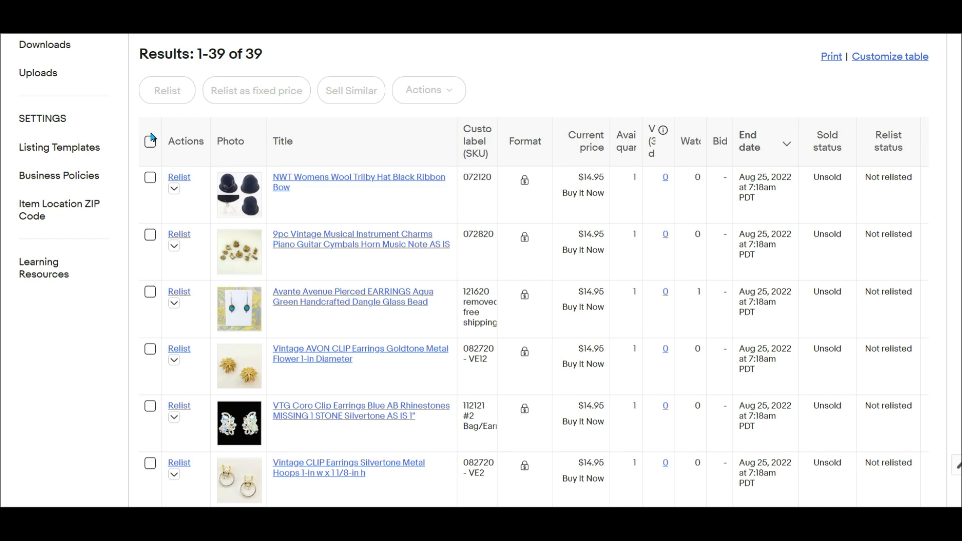
Select all unsold listings except the American Eagle Outfitters M Top Gray Blue Butterfly tee that ended Aug 8, 2022.
{"action": "left_click", "coordinate": [150, 141]}
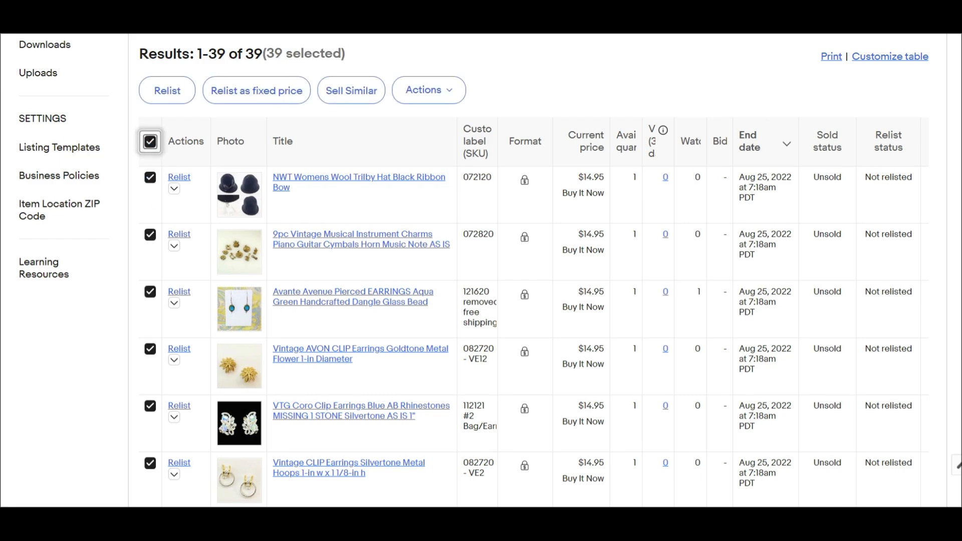
{"action": "scroll", "coordinate": [167, 236], "scroll_direction": "down", "scroll_amount": 10}
{"action": "scroll", "coordinate": [538, 270], "scroll_direction": "down", "scroll_amount": 10}
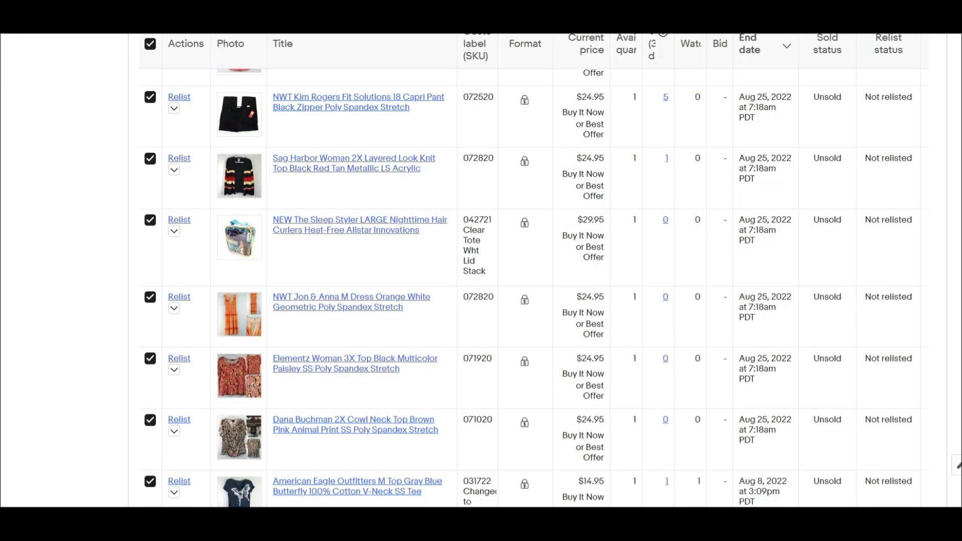
{"action": "left_click", "coordinate": [151, 322]}
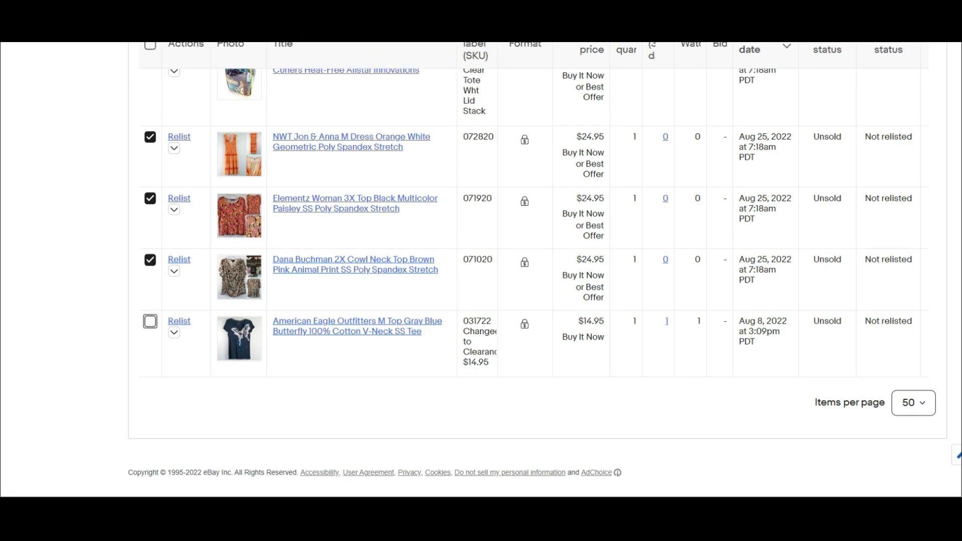
Start bulk Sell Similar for the selected unsold listings and find the first listings with missing item specifics.
{"action": "left_click", "coordinate": [958, 456]}
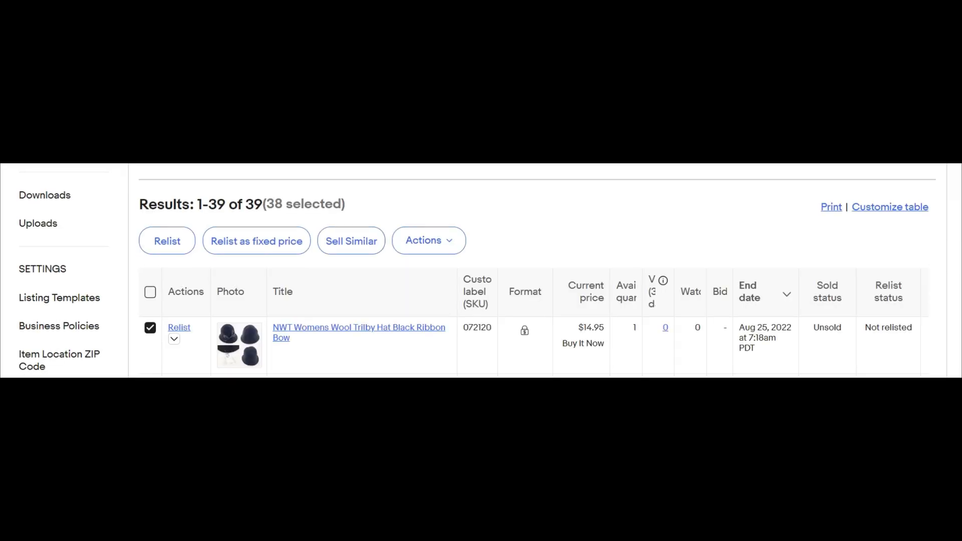
{"action": "scroll", "coordinate": [477, 277], "scroll_direction": "down", "scroll_amount": 1}
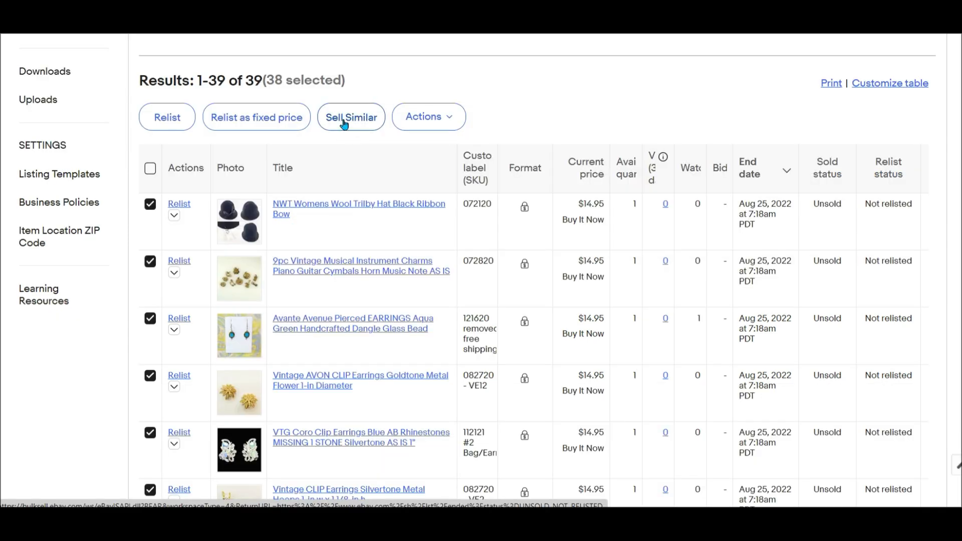
{"action": "left_click", "coordinate": [345, 120]}
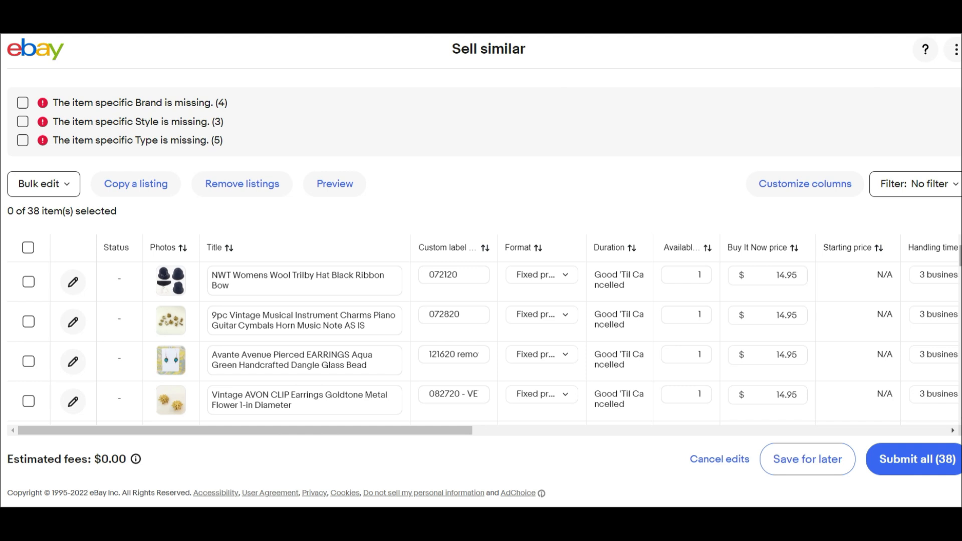
{"action": "scroll", "coordinate": [484, 343], "scroll_direction": "down", "scroll_amount": 5}
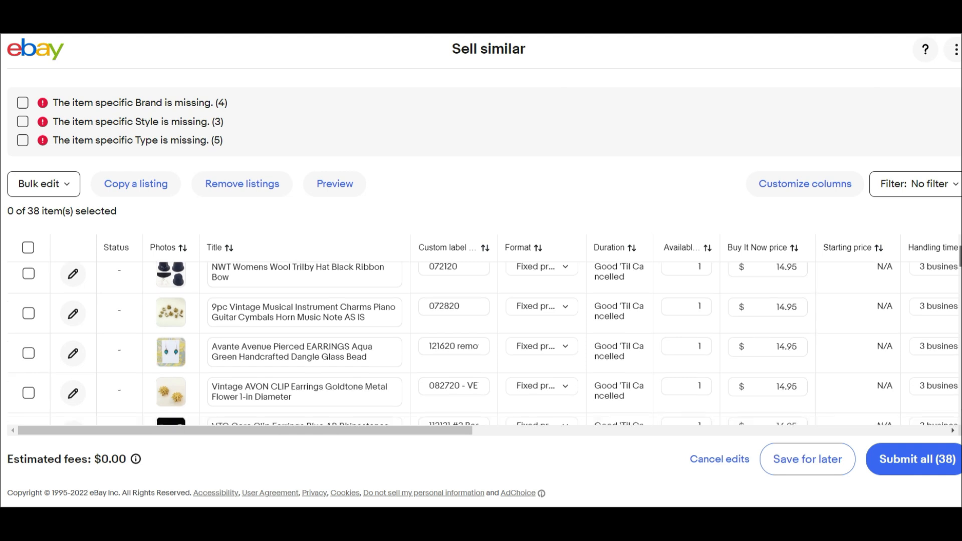
{"action": "scroll", "coordinate": [423, 312], "scroll_direction": "down", "scroll_amount": 3}
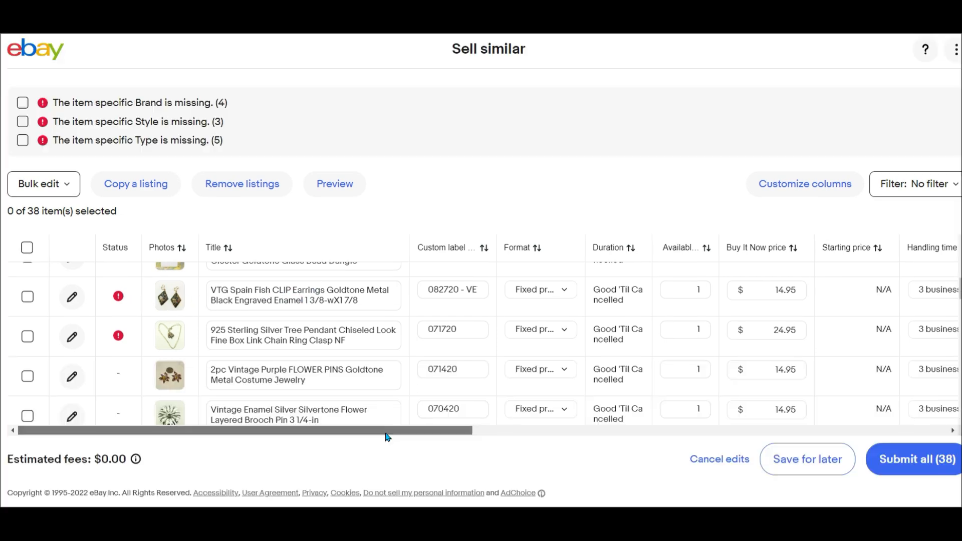
In the item specifics of the VTG Spain Fish CLIP Earrings listing, set the Style to Dangle/Drop.
{"action": "mouse_move", "coordinate": [388, 443]}
{"action": "left_mouse_down"}
{"action": "mouse_move", "coordinate": [561, 456]}
{"action": "mouse_move", "coordinate": [677, 447]}
{"action": "left_mouse_up"}
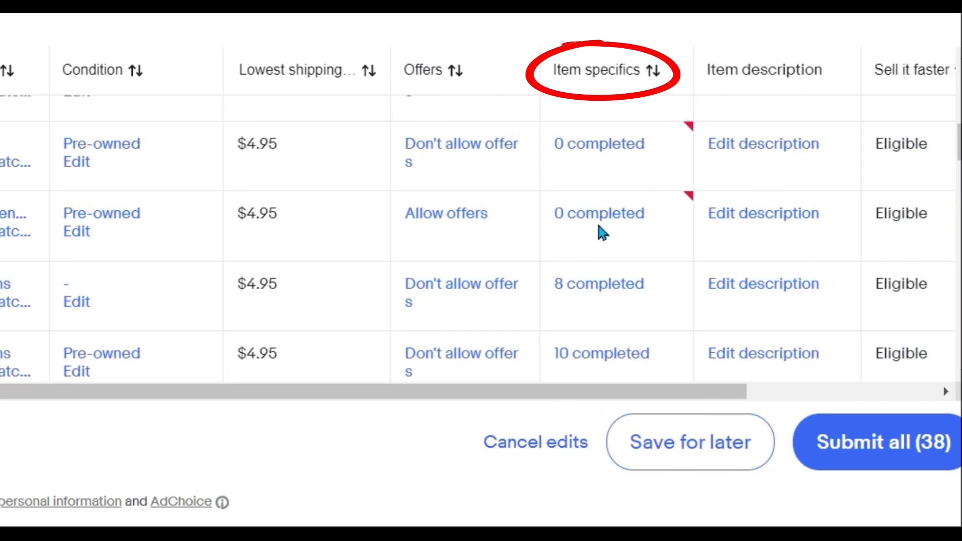
{"action": "left_click", "coordinate": [595, 215]}
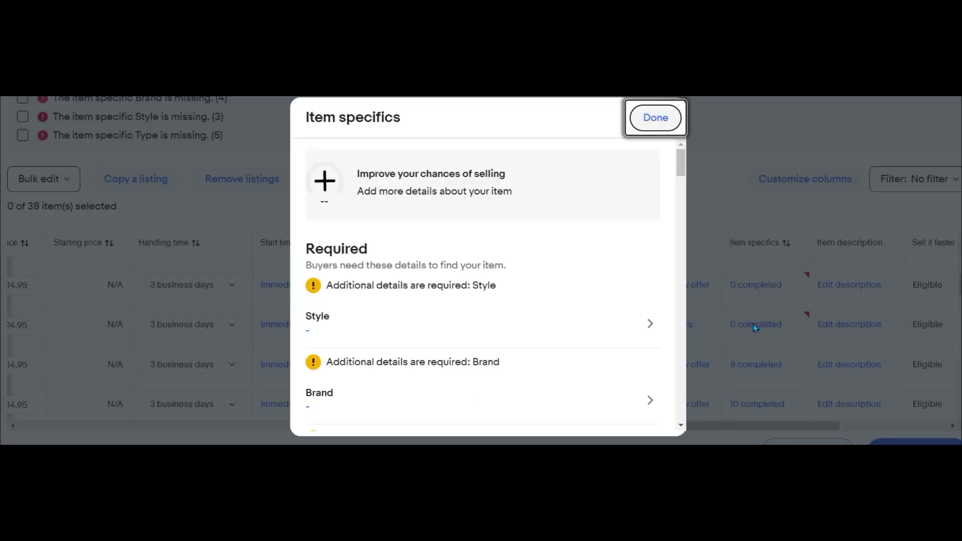
{"action": "left_click", "coordinate": [650, 325]}
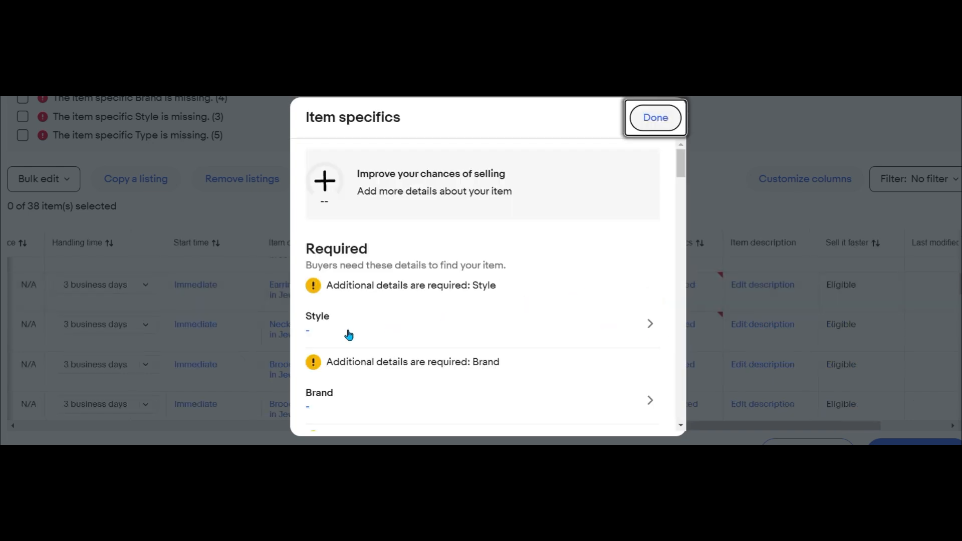
{"action": "left_click", "coordinate": [648, 325]}
{"action": "left_click", "coordinate": [326, 365]}
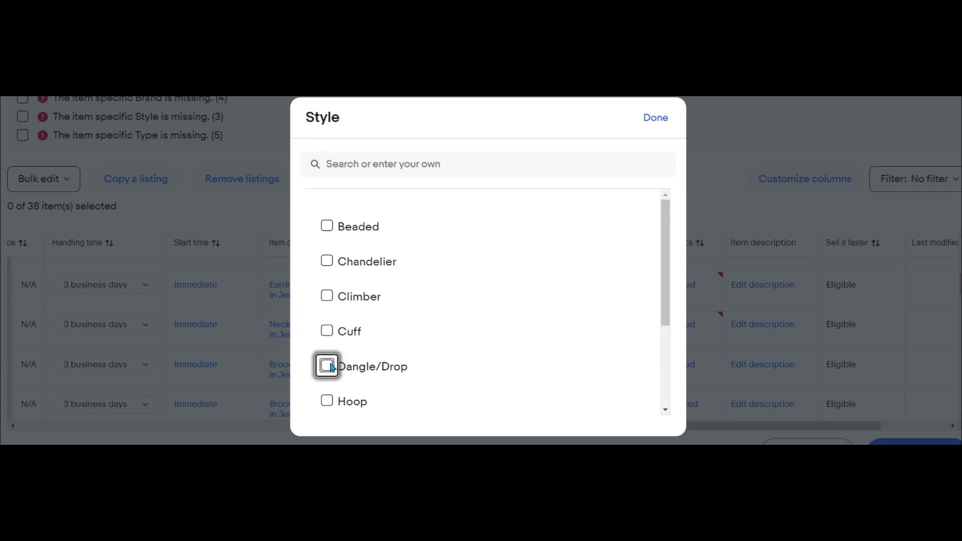
{"action": "left_click", "coordinate": [656, 117]}
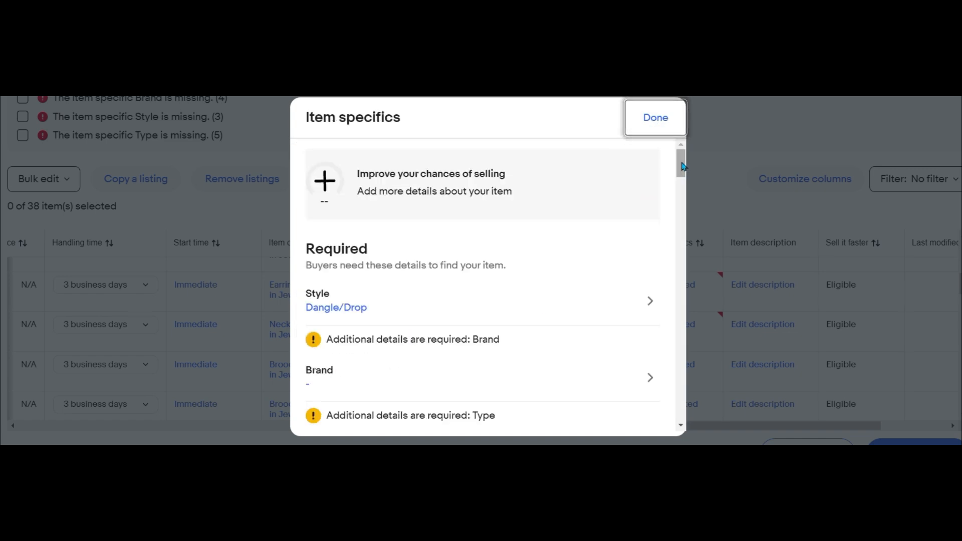
Set the earrings listing's Brand to Unbranded and Type to Earrings, and finish its item specifics.
{"action": "scroll", "coordinate": [681, 167], "scroll_direction": "down", "scroll_amount": 2}
{"action": "left_click", "coordinate": [648, 270]}
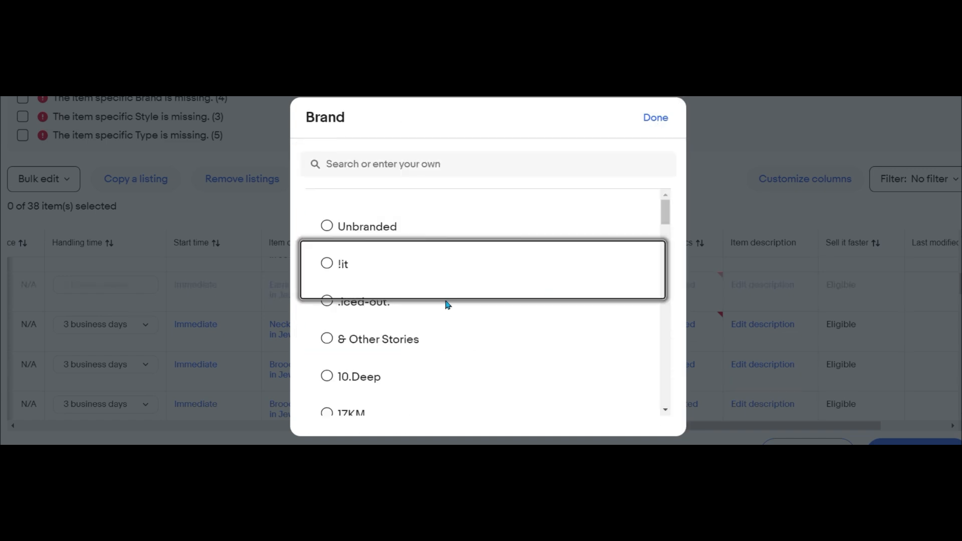
{"action": "left_click", "coordinate": [326, 227]}
{"action": "left_click", "coordinate": [648, 290]}
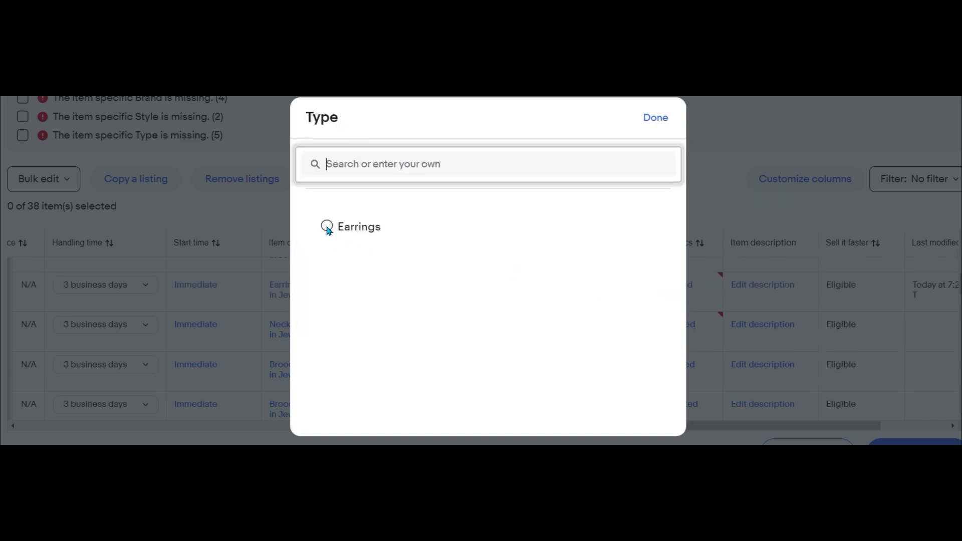
{"action": "left_click", "coordinate": [327, 227]}
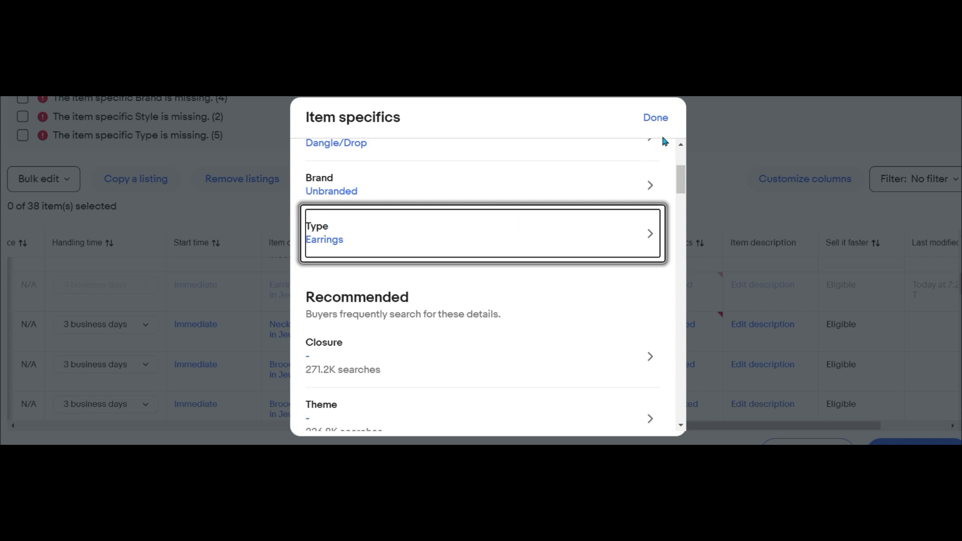
{"action": "left_click", "coordinate": [655, 119]}
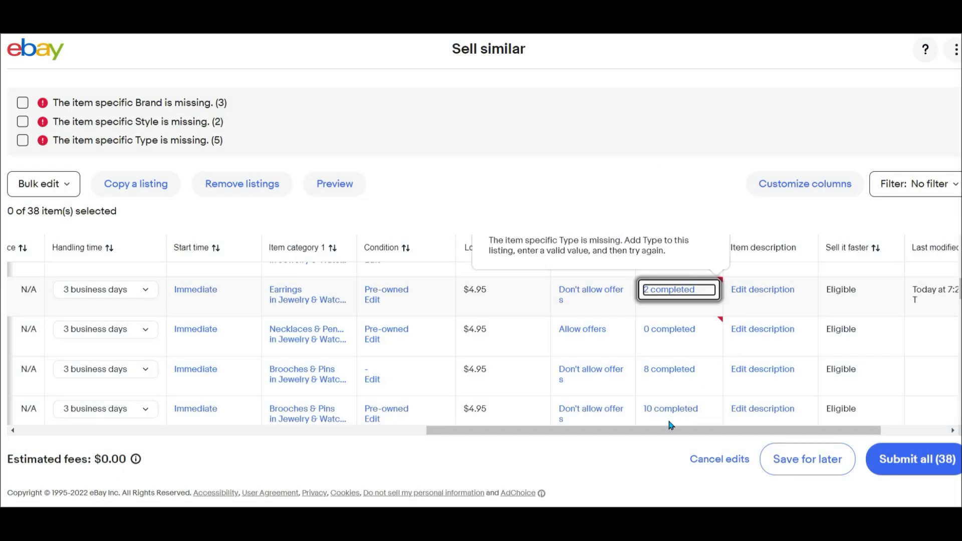
Reopen the item specifics of the VTG Spain Fish CLIP Earrings listing and set the missing Type to Earrings.
{"action": "left_click_drag", "start_coordinate": [593, 432], "coordinate": [177, 433]}
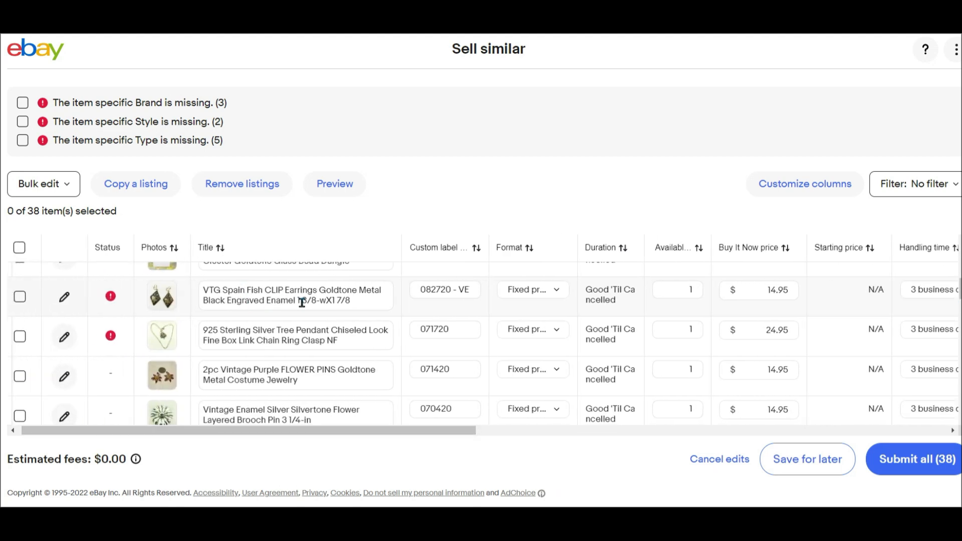
{"action": "left_click_drag", "start_coordinate": [356, 439], "coordinate": [735, 435]}
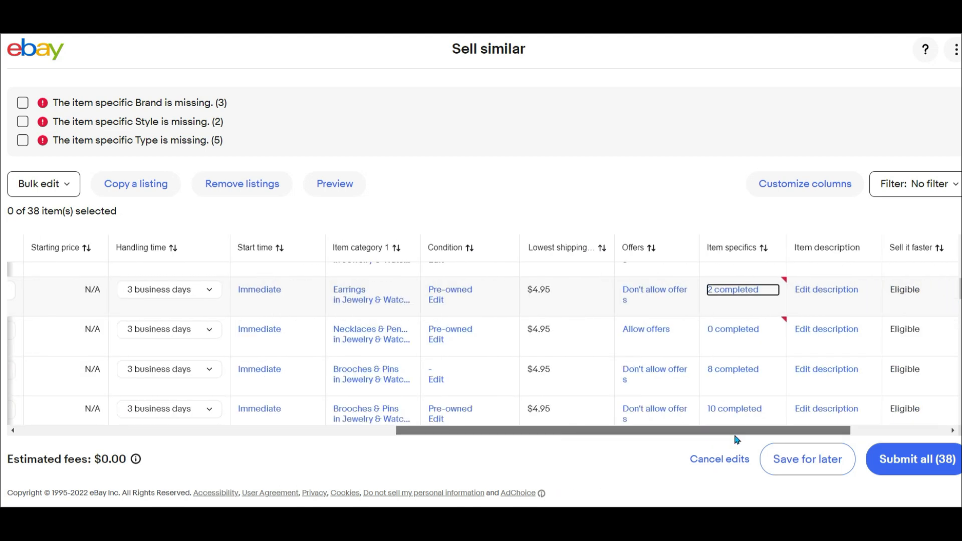
{"action": "left_click", "coordinate": [728, 291]}
{"action": "left_click_drag", "start_coordinate": [681, 173], "coordinate": [682, 184]}
{"action": "left_click", "coordinate": [601, 365]}
{"action": "left_click", "coordinate": [327, 230]}
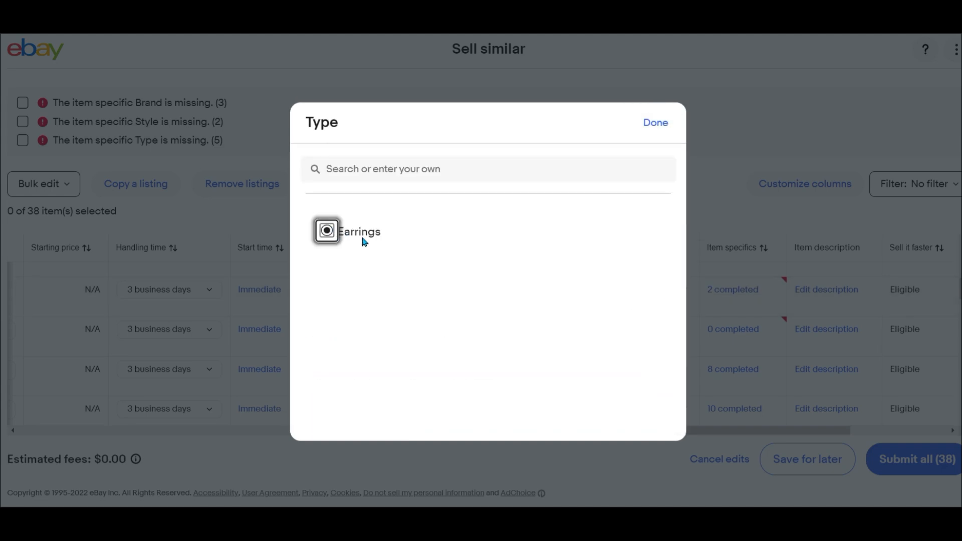
{"action": "left_click", "coordinate": [657, 128]}
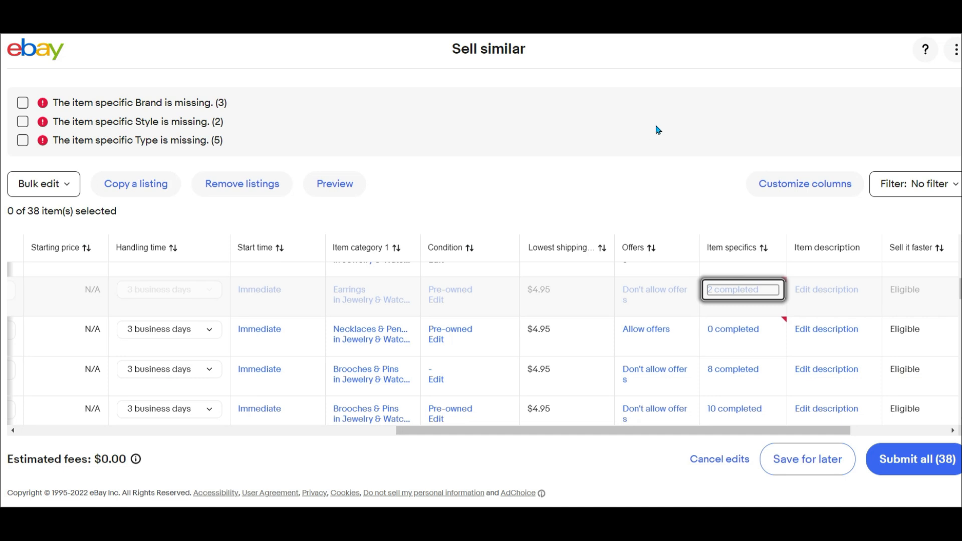
In the item specifics of the 925 Sterling Silver Tree Pendant listing, set the Style to Pendant.
{"action": "left_click_drag", "start_coordinate": [639, 433], "coordinate": [144, 361]}
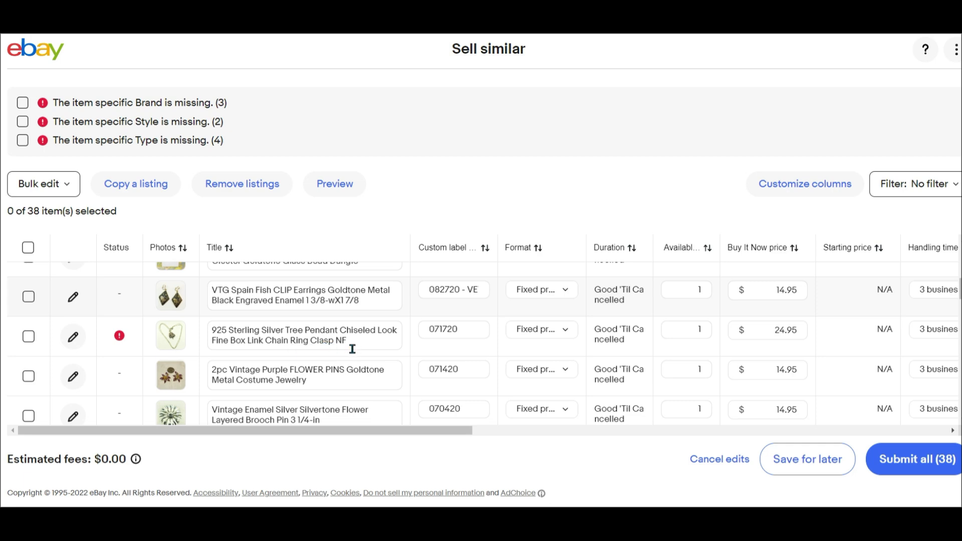
{"action": "left_click_drag", "start_coordinate": [396, 433], "coordinate": [398, 433]}
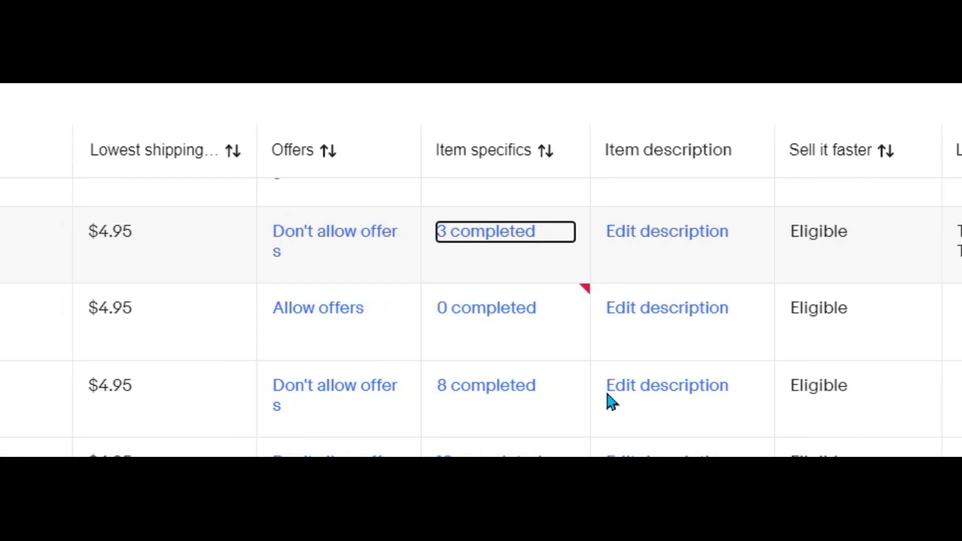
{"action": "left_click", "coordinate": [508, 313]}
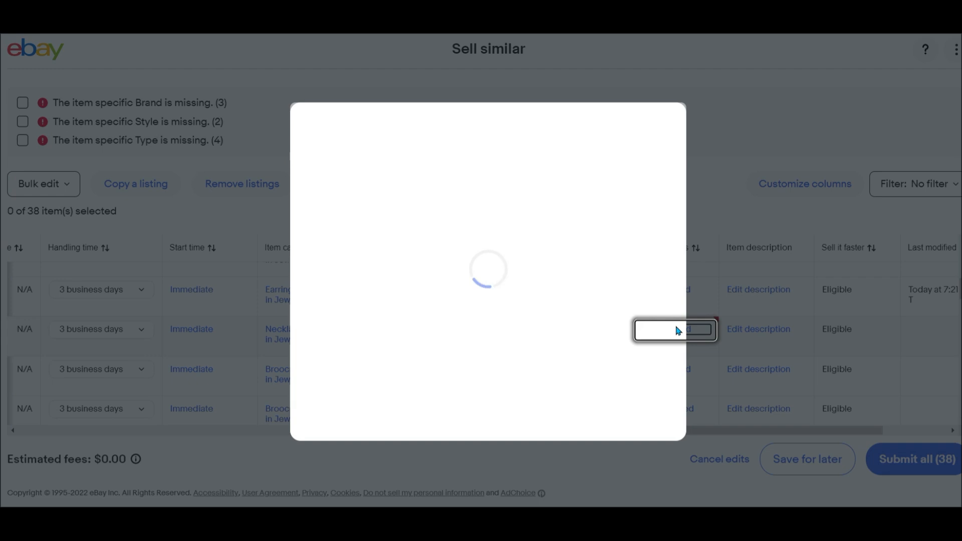
{"action": "left_click", "coordinate": [649, 330]}
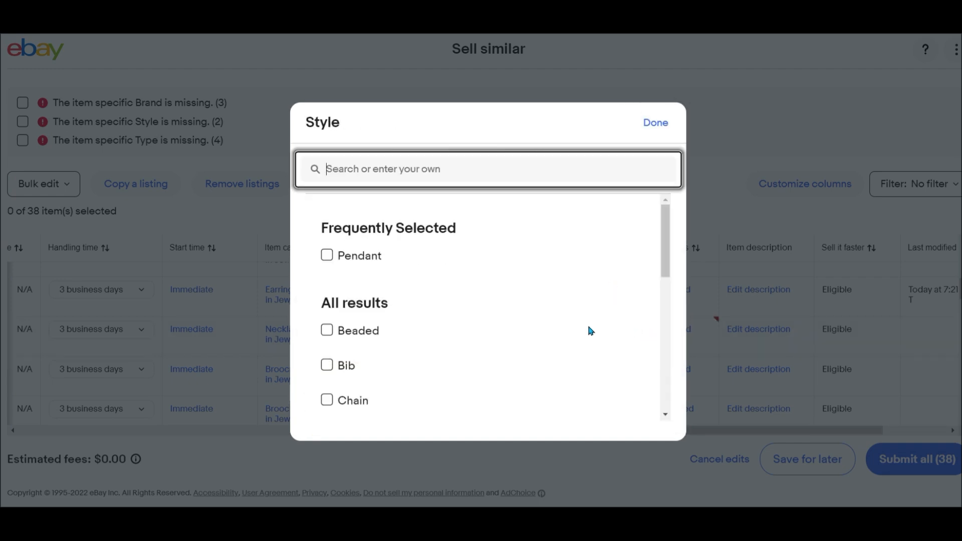
{"action": "left_click", "coordinate": [327, 256]}
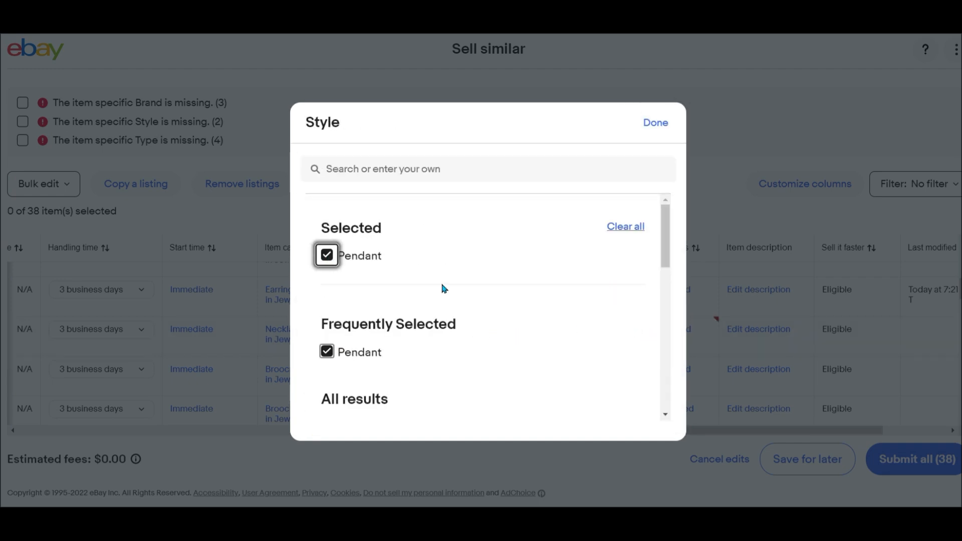
{"action": "left_click", "coordinate": [656, 125]}
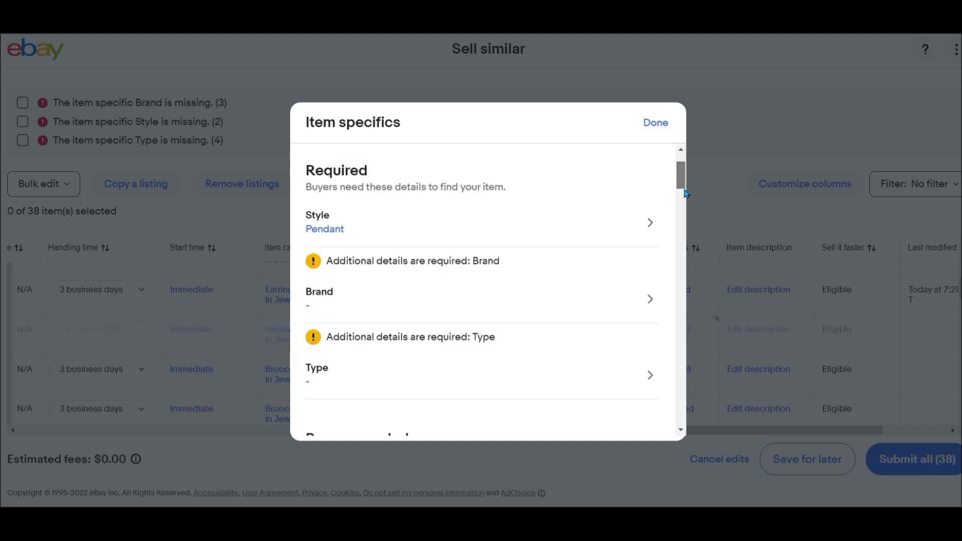
Set the tree pendant listing's Brand to Unbranded and Type to Necklace, and finish its item specifics.
{"action": "scroll", "coordinate": [666, 258], "scroll_direction": "down", "scroll_amount": 2}
{"action": "left_click", "coordinate": [650, 229]}
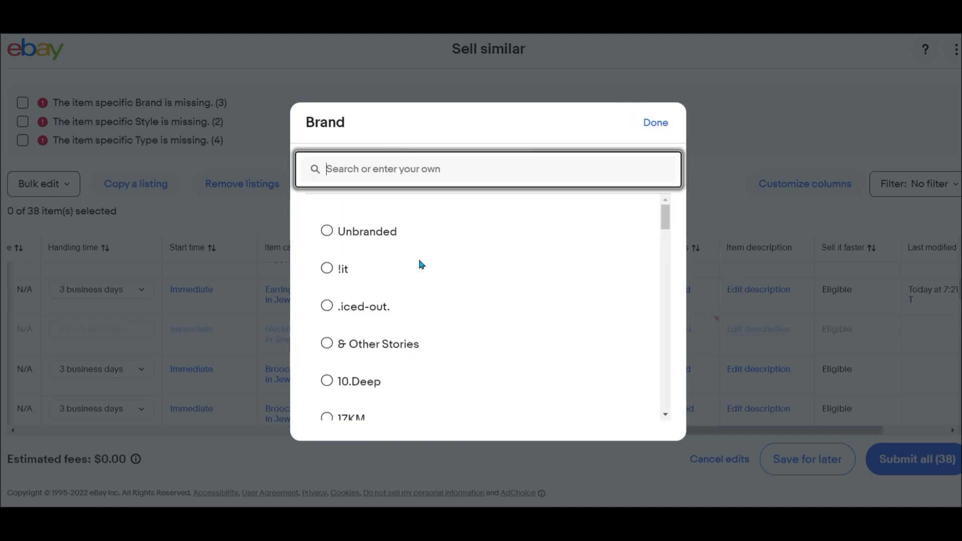
{"action": "left_click", "coordinate": [327, 232]}
{"action": "left_click", "coordinate": [650, 316]}
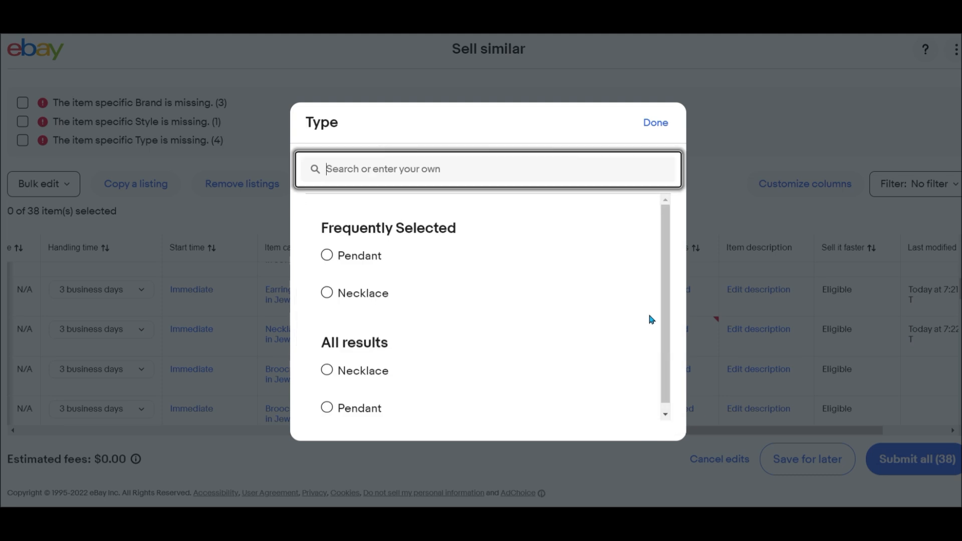
{"action": "left_click", "coordinate": [328, 297]}
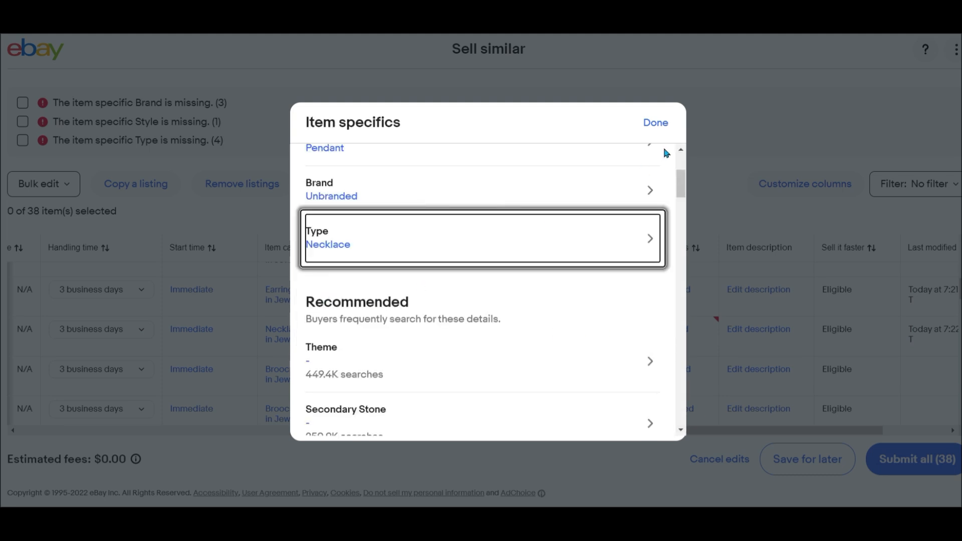
{"action": "left_click", "coordinate": [655, 128]}
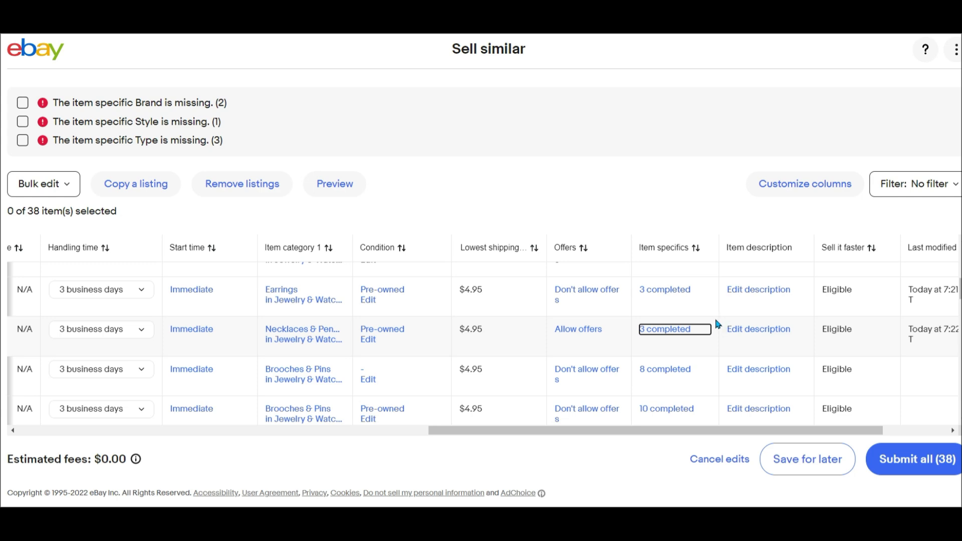
Check the remaining listings for missing item specifics, submit all 38 Sell Similar listings and close the confirmation.
{"action": "left_click_drag", "start_coordinate": [668, 430], "coordinate": [225, 433]}
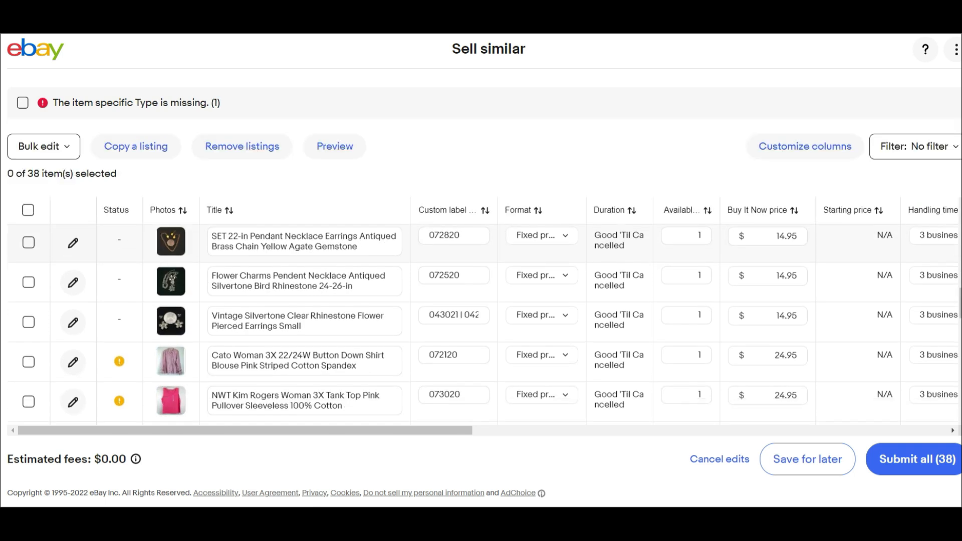
{"action": "scroll", "coordinate": [484, 325], "scroll_direction": "down", "scroll_amount": 2}
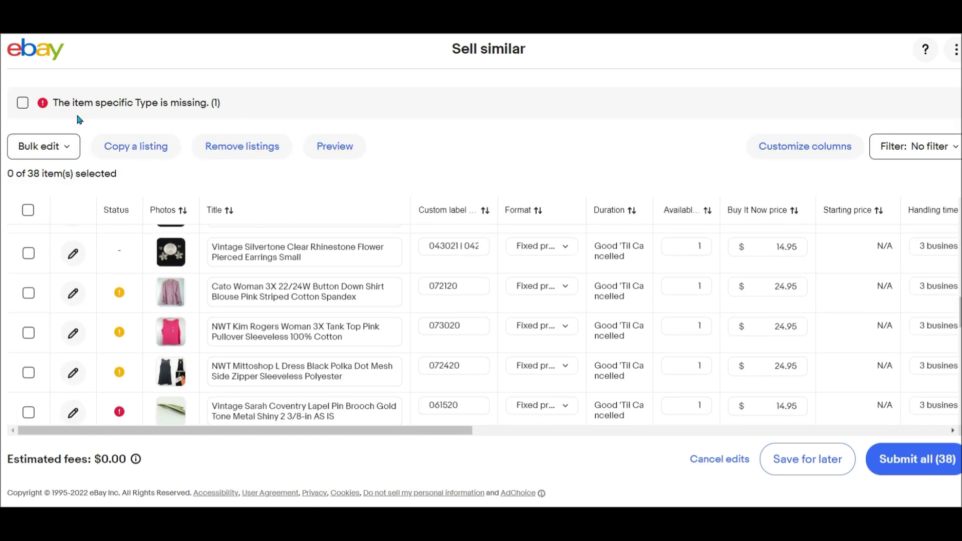
{"action": "scroll", "coordinate": [121, 199], "scroll_direction": "down", "scroll_amount": 3}
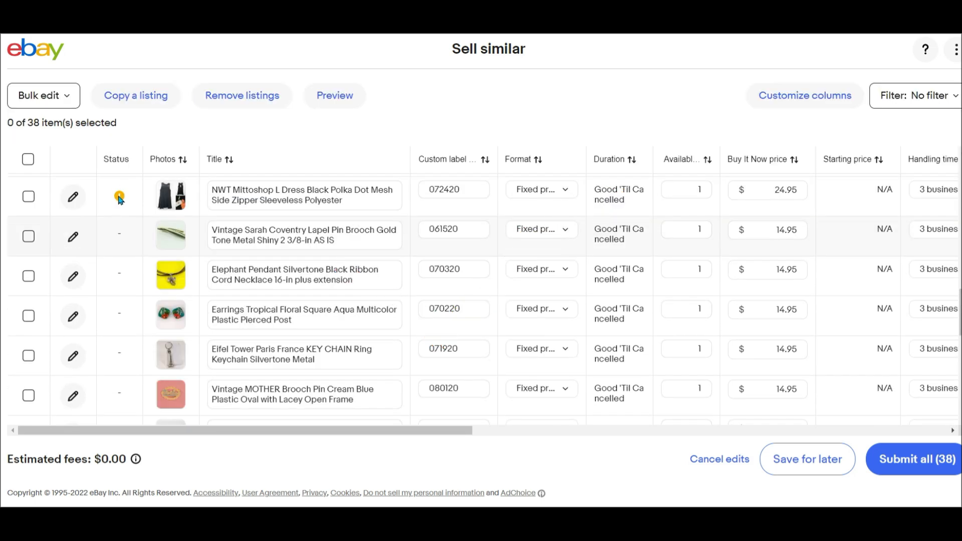
{"action": "left_click_drag", "start_coordinate": [961, 312], "coordinate": [960, 267]}
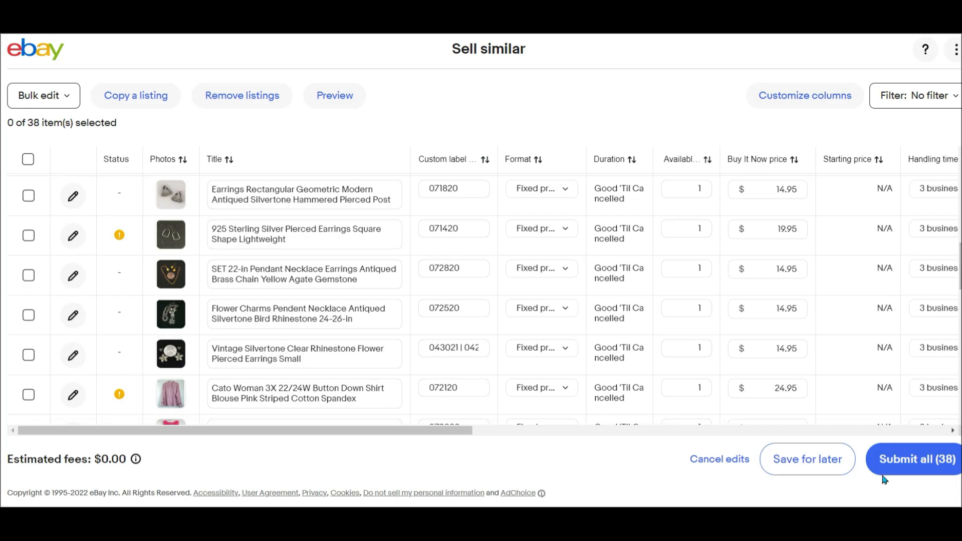
{"action": "left_click", "coordinate": [897, 458]}
{"action": "left_click", "coordinate": [642, 335]}
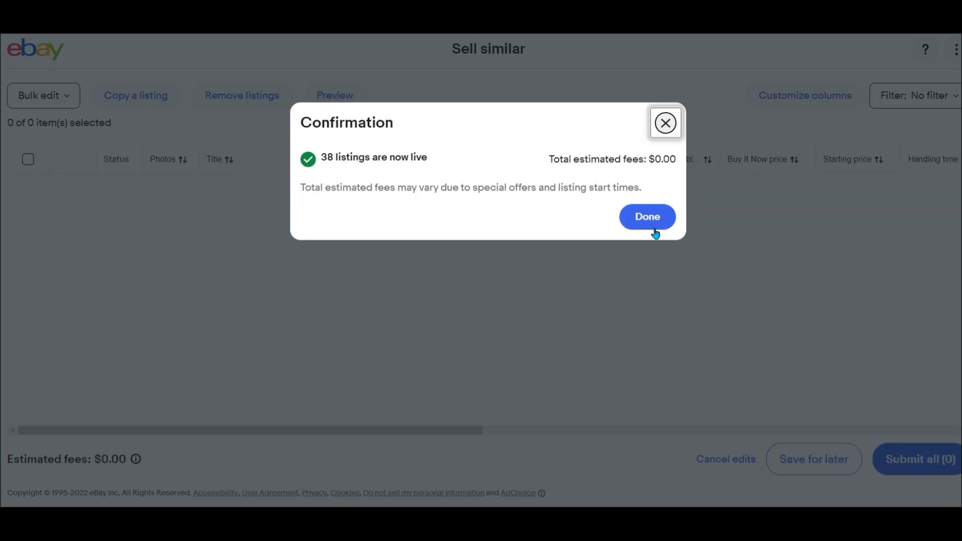
{"action": "left_click", "coordinate": [654, 229]}
Open the active listings and sort them by time left, with the longest remaining time first.
{"action": "mouse_move", "coordinate": [185, 111]}
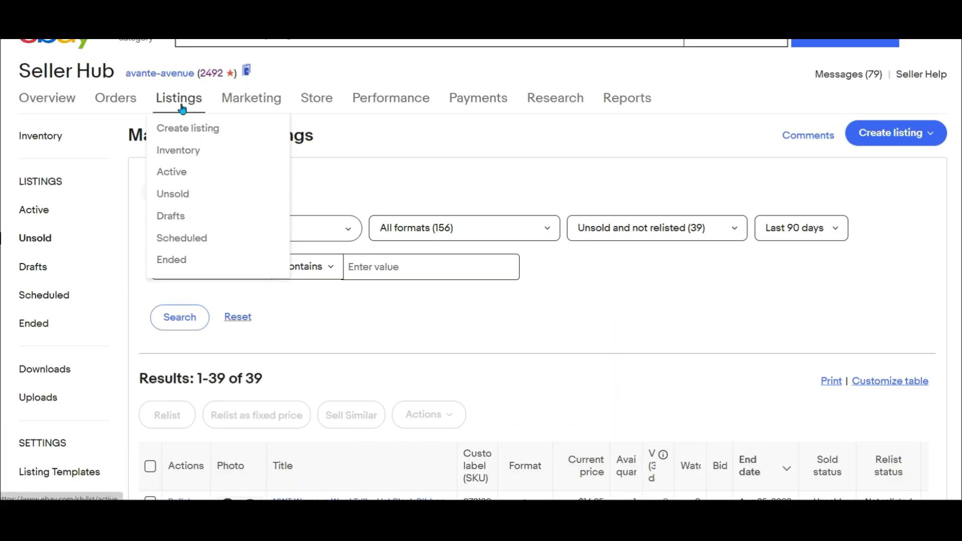
{"action": "left_click", "coordinate": [181, 174]}
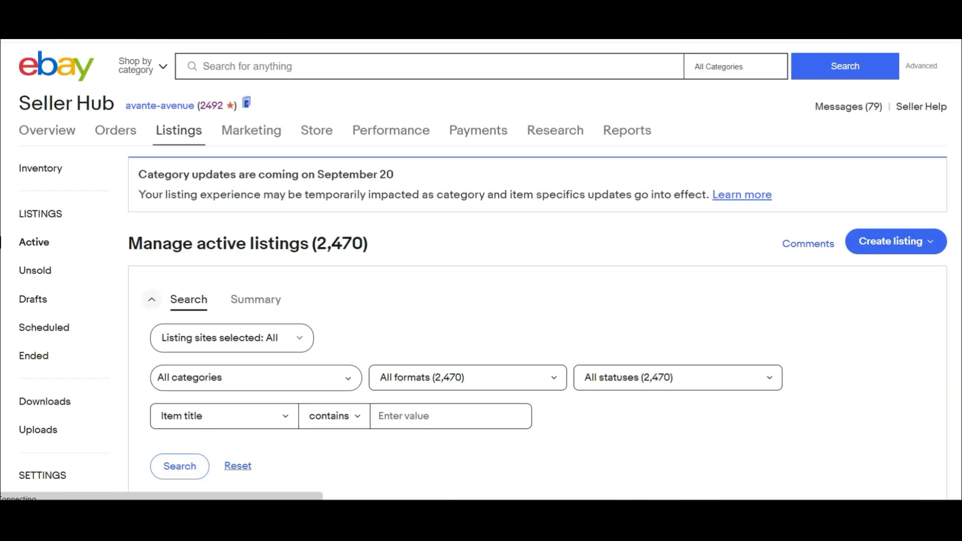
{"action": "scroll", "coordinate": [481, 271], "scroll_direction": "down", "scroll_amount": 8}
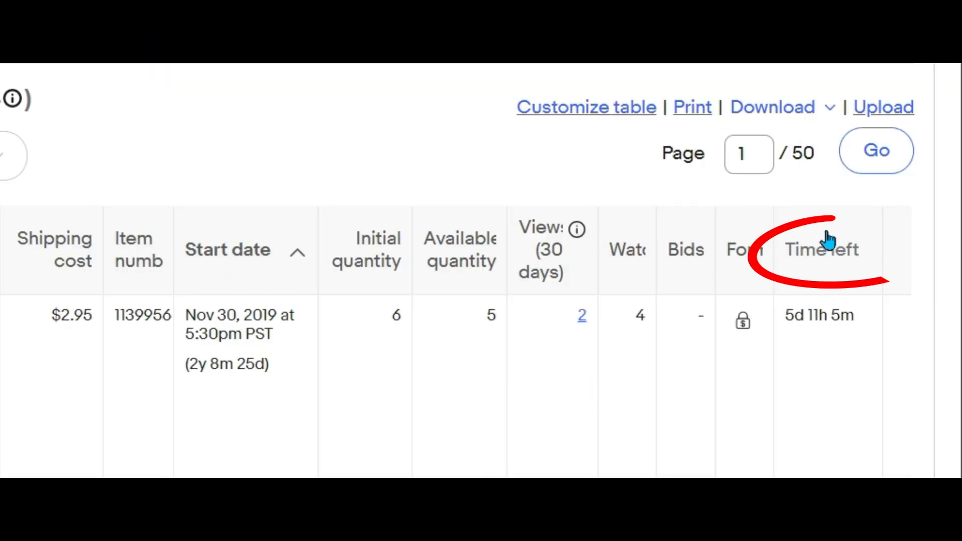
{"action": "left_click", "coordinate": [829, 253]}
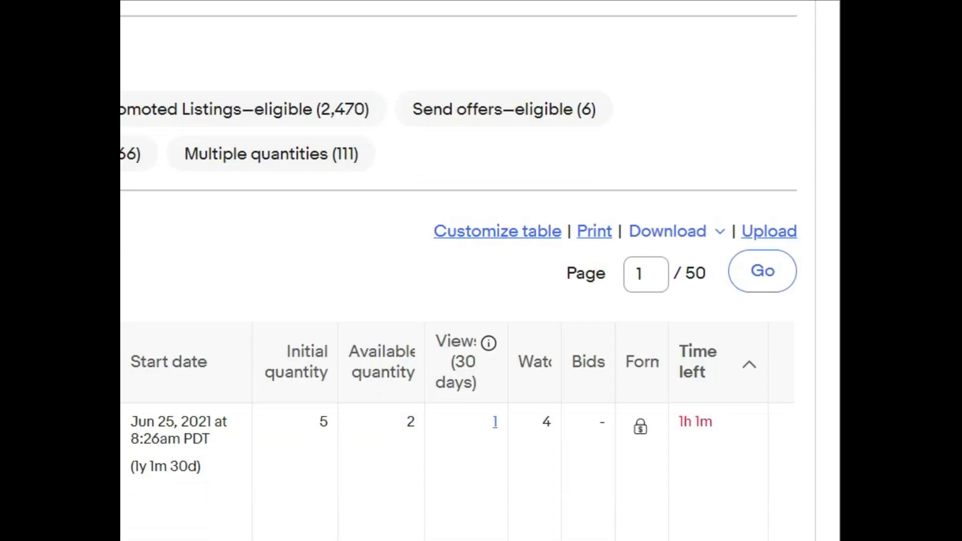
{"action": "scroll", "coordinate": [459, 278], "scroll_direction": "down", "scroll_amount": 1}
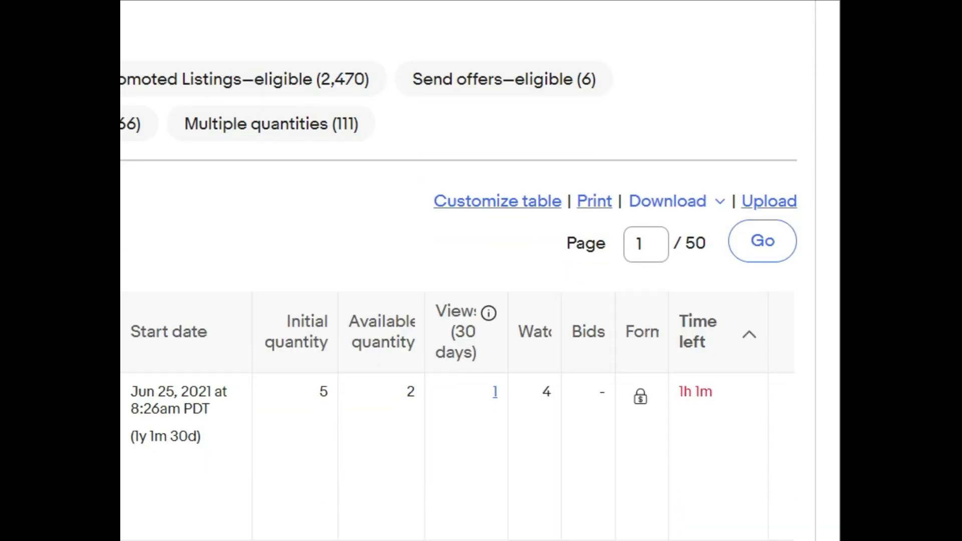
{"action": "left_click", "coordinate": [702, 343]}
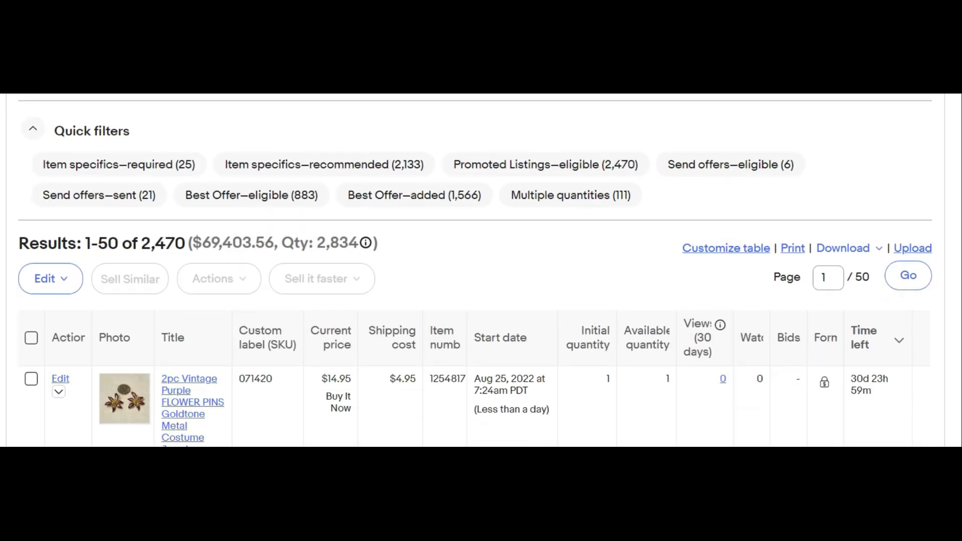
Examine the start dates, views and time left of the newly relisted items in the active listings.
{"action": "scroll", "coordinate": [475, 271], "scroll_direction": "down", "scroll_amount": 4}
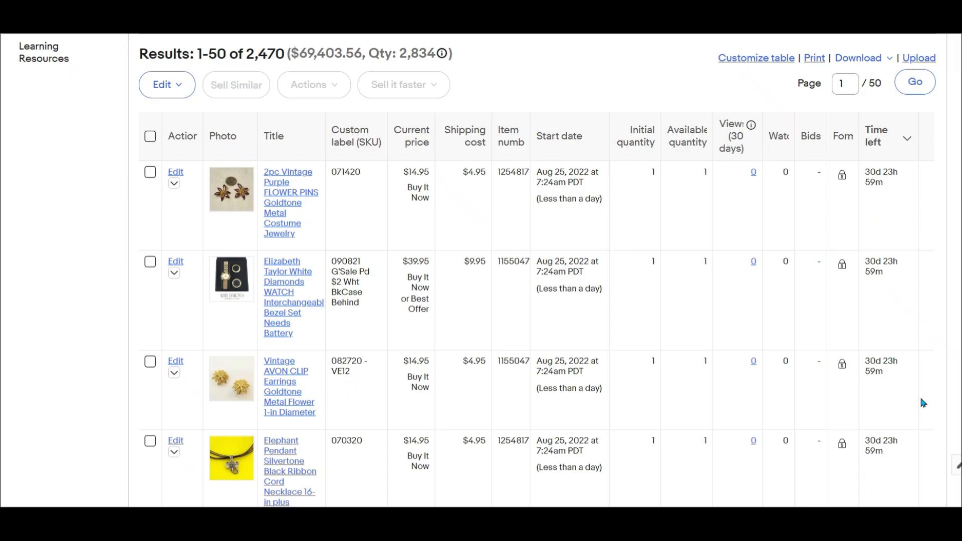
{"action": "scroll", "coordinate": [475, 271], "scroll_direction": "down", "scroll_amount": 10}
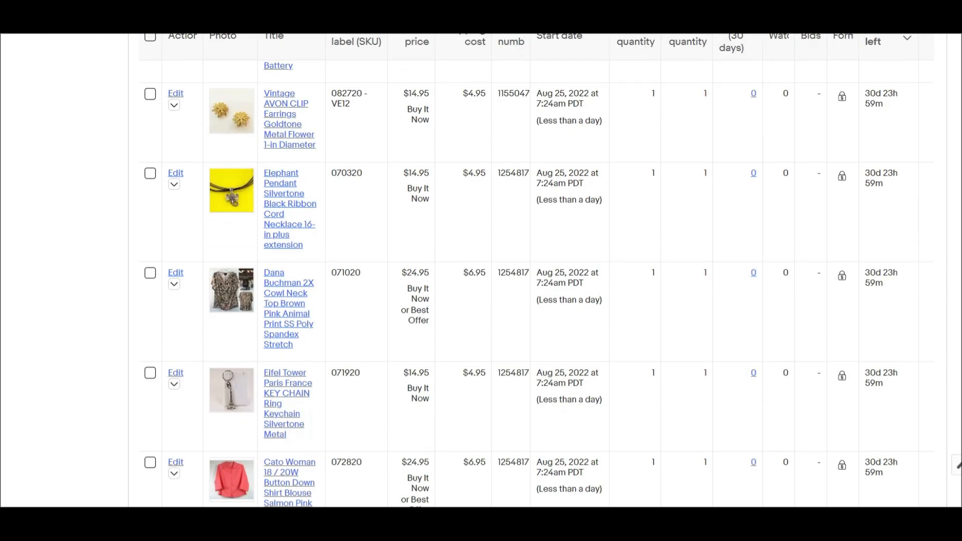
{"action": "scroll", "coordinate": [476, 270], "scroll_direction": "down", "scroll_amount": 7}
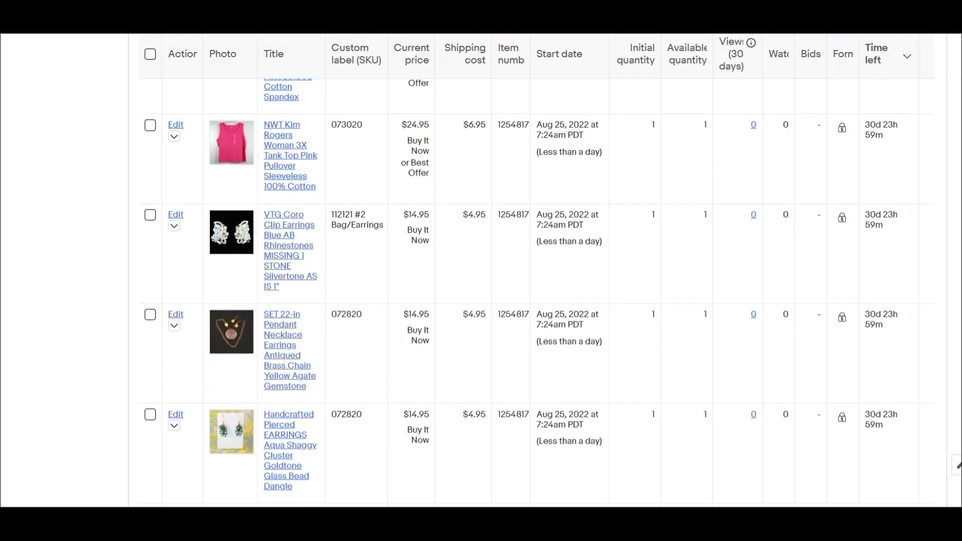
{"action": "scroll", "coordinate": [475, 271], "scroll_direction": "down", "scroll_amount": 8}
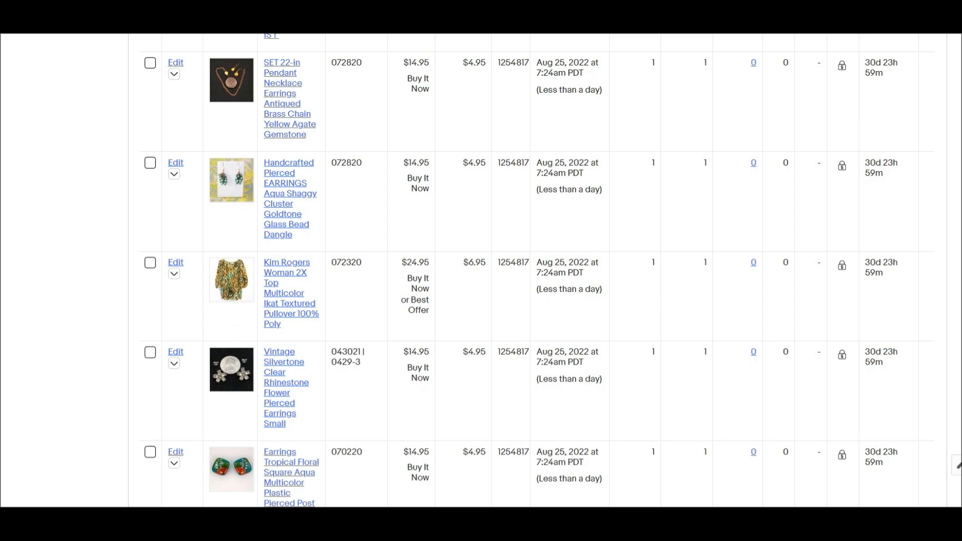
{"action": "scroll", "coordinate": [529, 270], "scroll_direction": "down", "scroll_amount": 7}
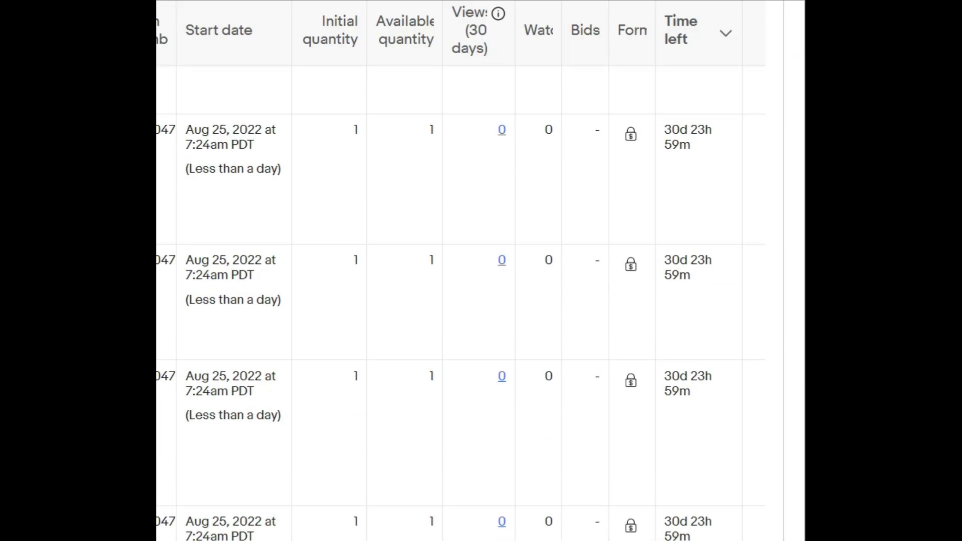
{"action": "scroll", "coordinate": [475, 270], "scroll_direction": "down", "scroll_amount": 8}
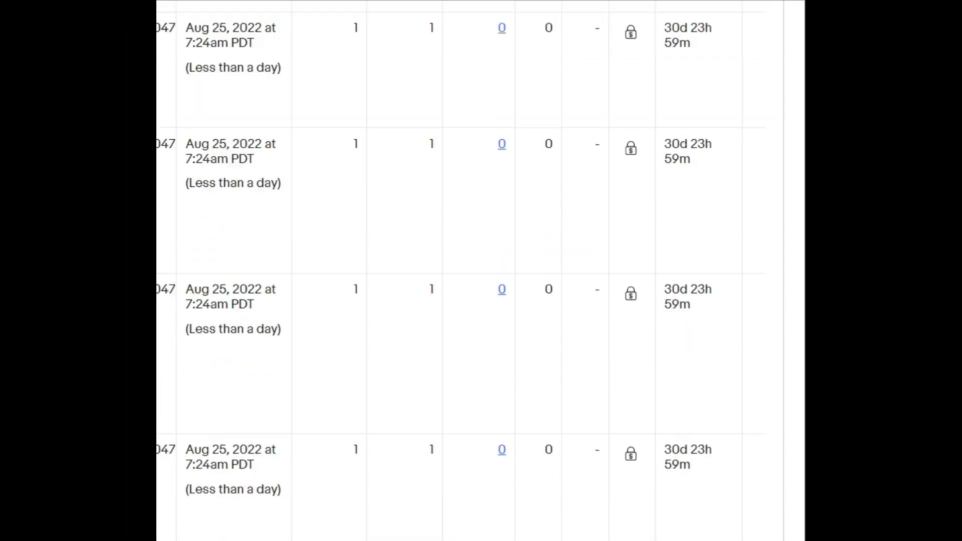
{"action": "scroll", "coordinate": [475, 271], "scroll_direction": "down", "scroll_amount": 4}
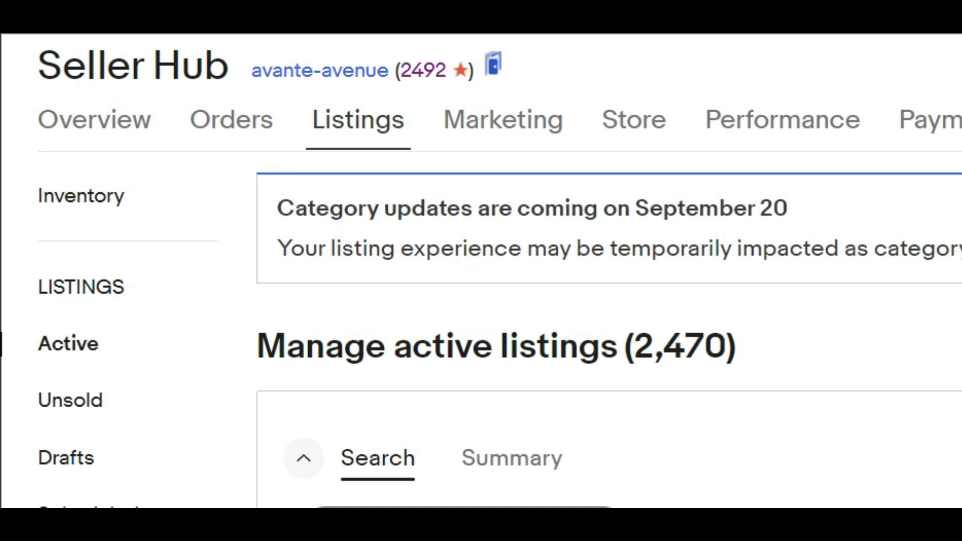
In the unsold listings, select all not-relisted items except the American Eagle Outfitters M Top tee that ended Aug 8, 2022.
{"action": "mouse_move", "coordinate": [343, 143]}
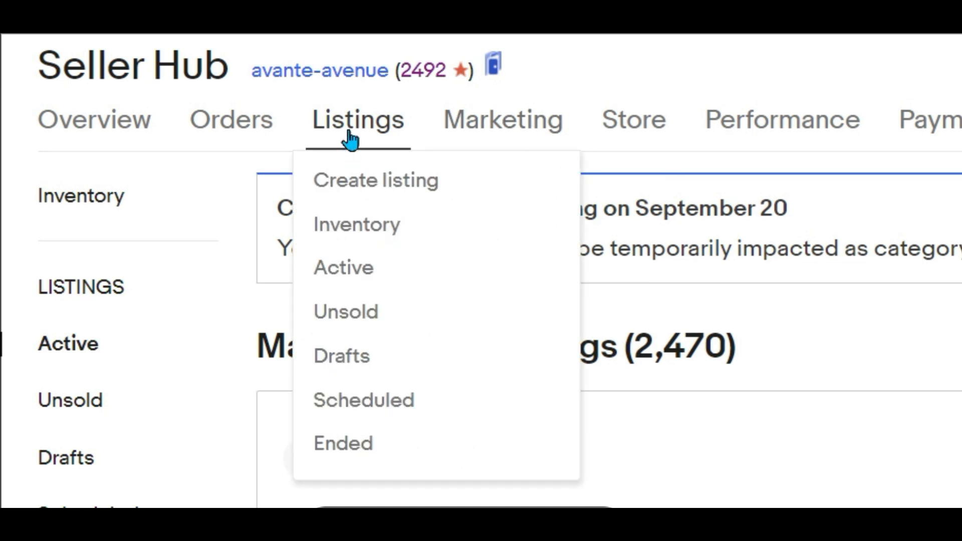
{"action": "left_click", "coordinate": [348, 315]}
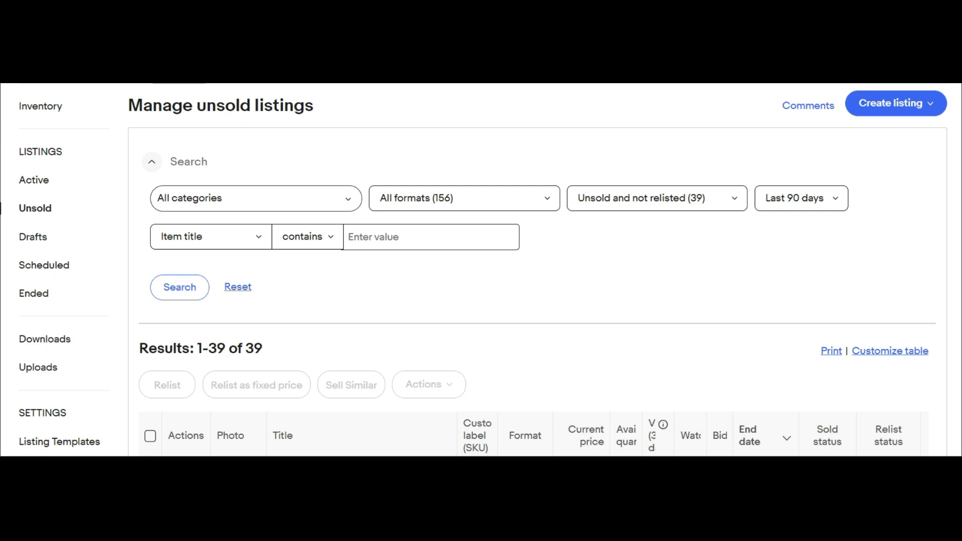
{"action": "scroll", "coordinate": [343, 246], "scroll_direction": "down", "scroll_amount": 4}
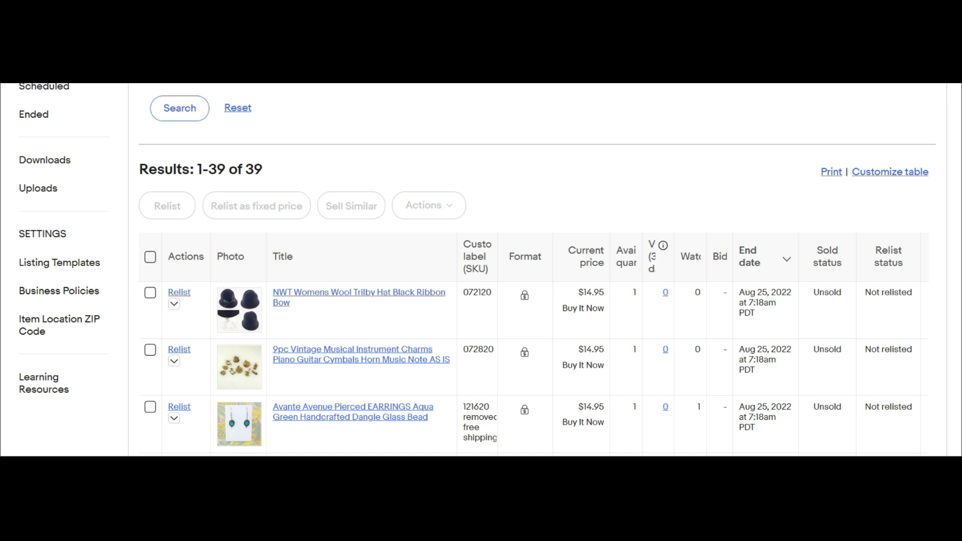
{"action": "scroll", "coordinate": [957, 415], "scroll_direction": "down", "scroll_amount": 3}
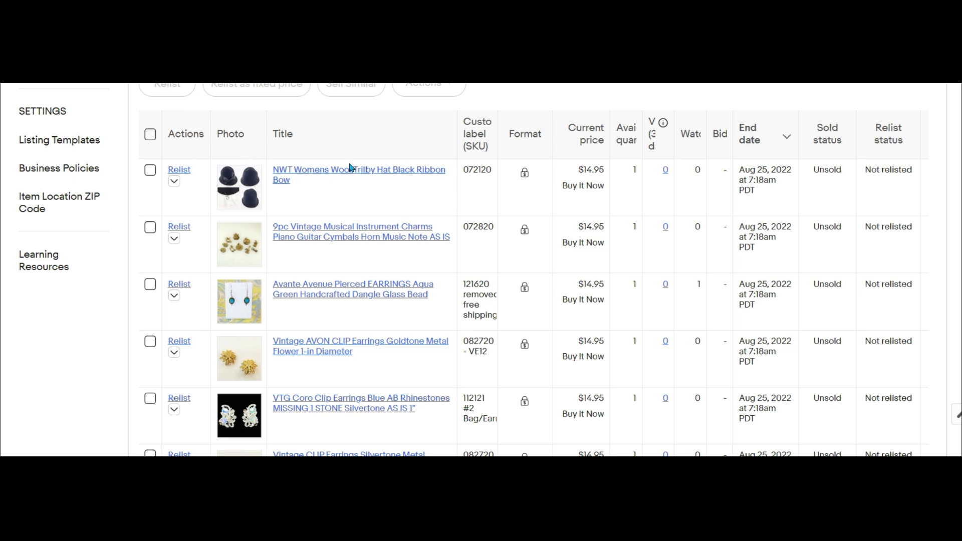
{"action": "left_click", "coordinate": [151, 136]}
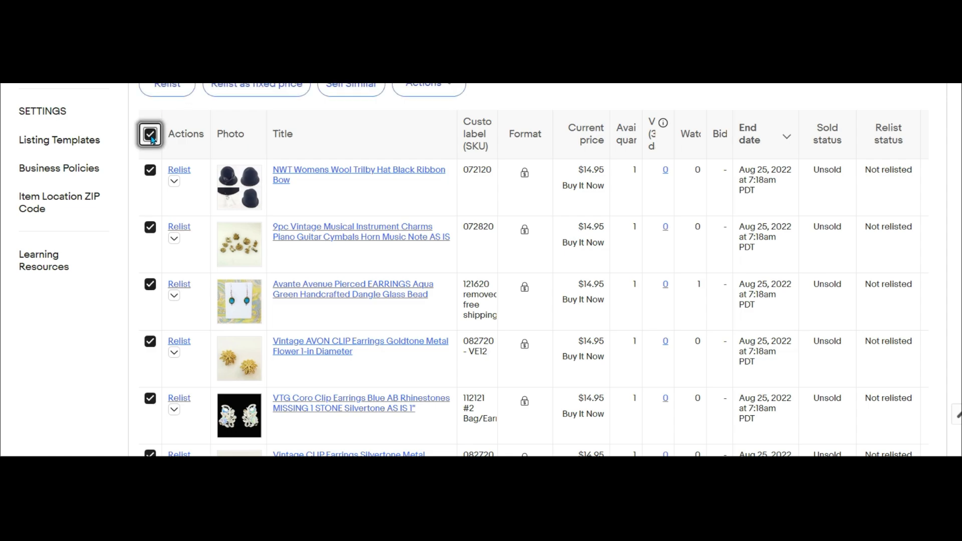
{"action": "scroll", "coordinate": [481, 271], "scroll_direction": "down", "scroll_amount": 15}
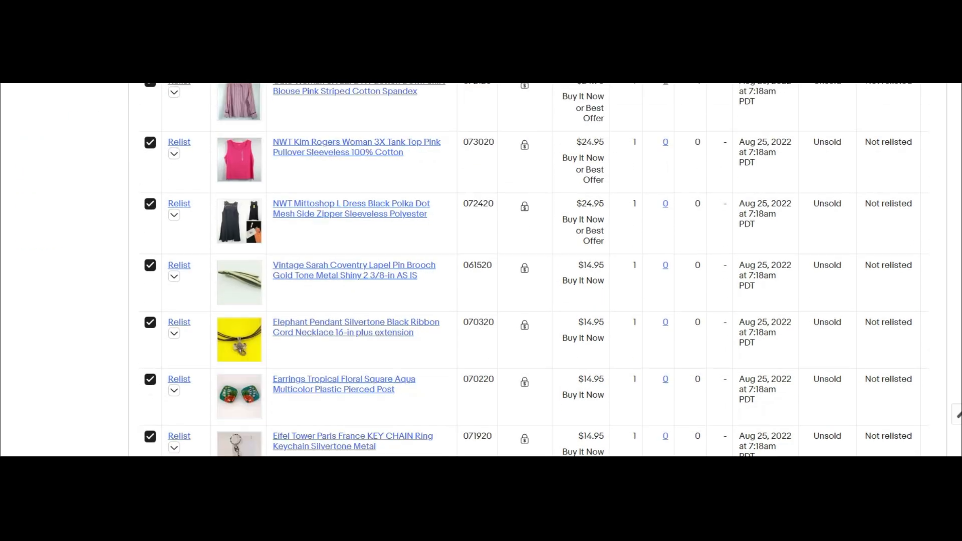
{"action": "scroll", "coordinate": [481, 271], "scroll_direction": "down", "scroll_amount": 10}
{"action": "left_click", "coordinate": [150, 433]}
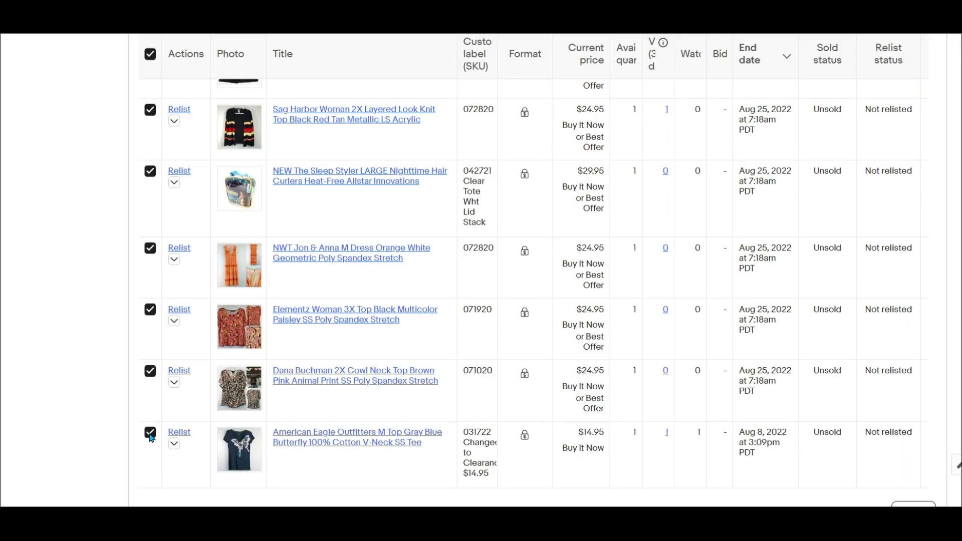
Delete the selected ended items from the unsold listings and confirm the deletion.
{"action": "scroll", "coordinate": [481, 271], "scroll_direction": "up", "scroll_amount": 15}
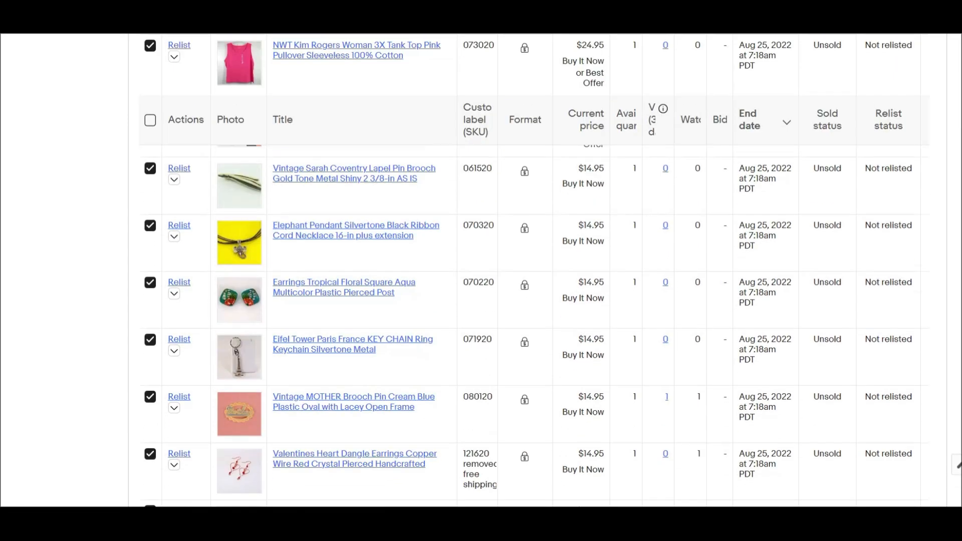
{"action": "scroll", "coordinate": [473, 271], "scroll_direction": "up", "scroll_amount": 1}
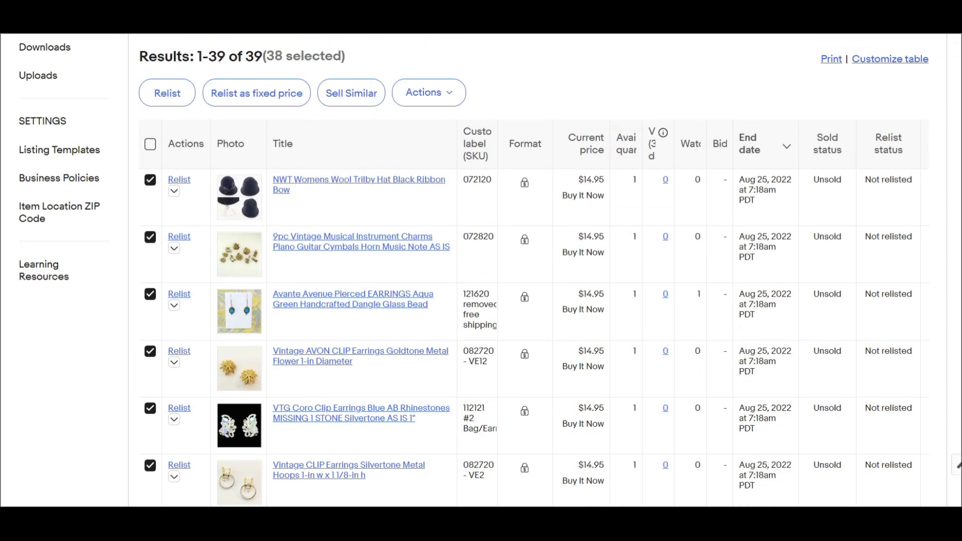
{"action": "left_click", "coordinate": [445, 95]}
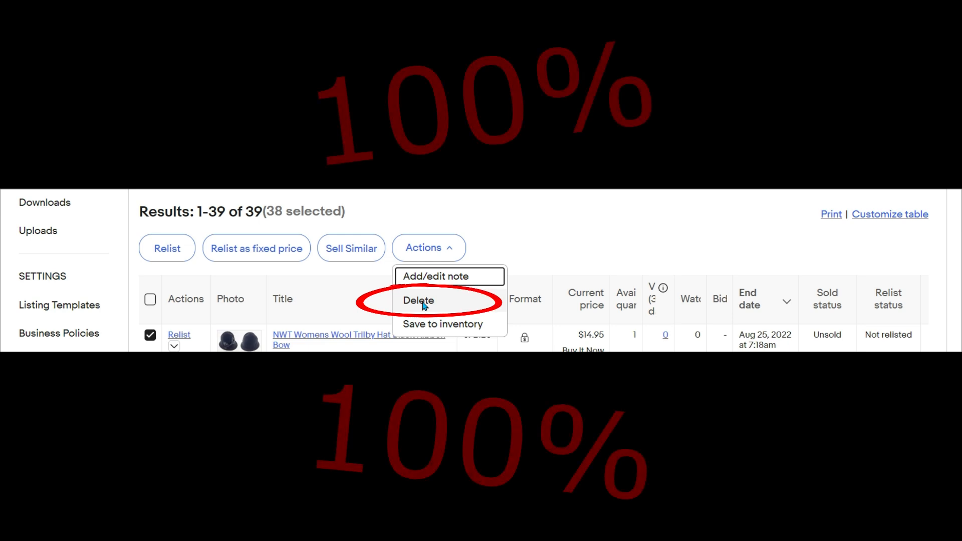
{"action": "left_click", "coordinate": [423, 304]}
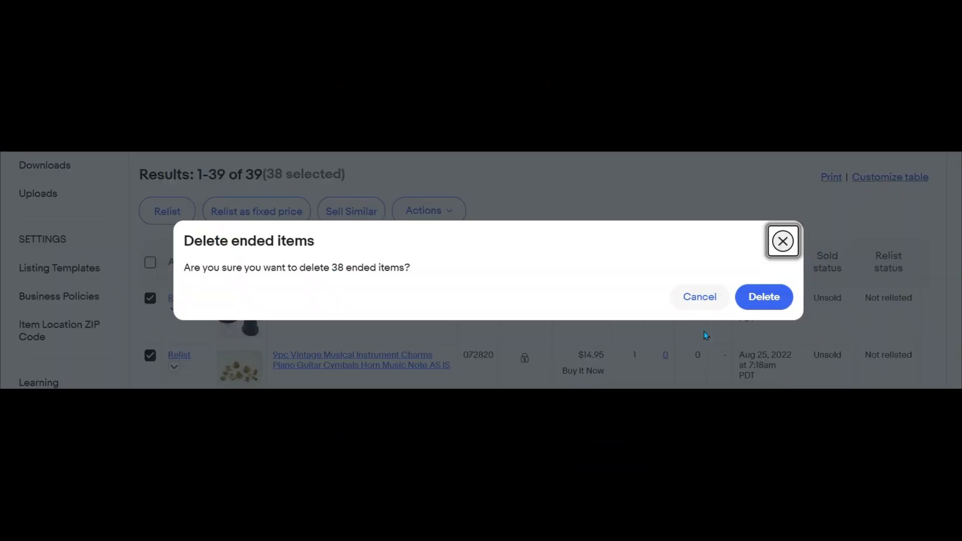
{"action": "left_click", "coordinate": [761, 300]}
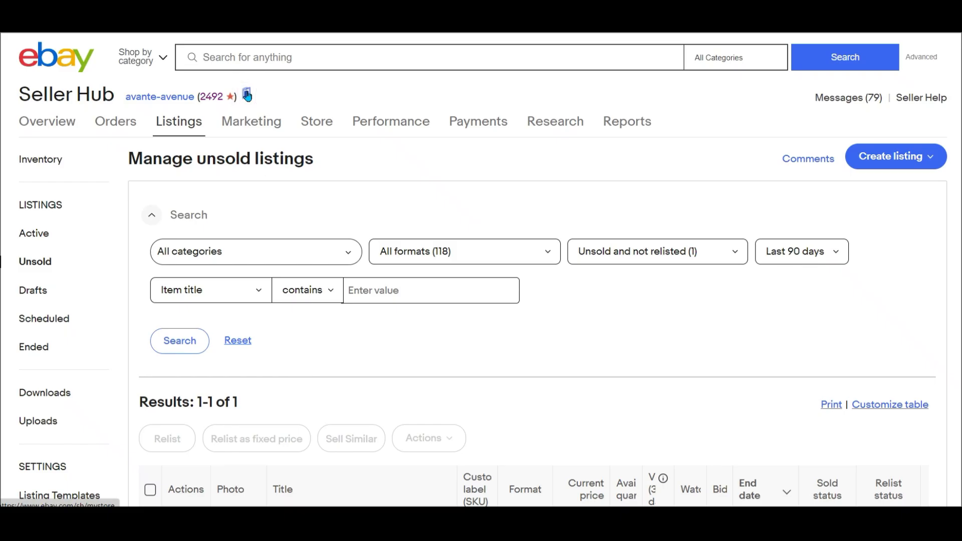
Open the Avante Avenue storefront from Seller Hub and sort all items by Time: newly listed.
{"action": "left_click", "coordinate": [247, 96]}
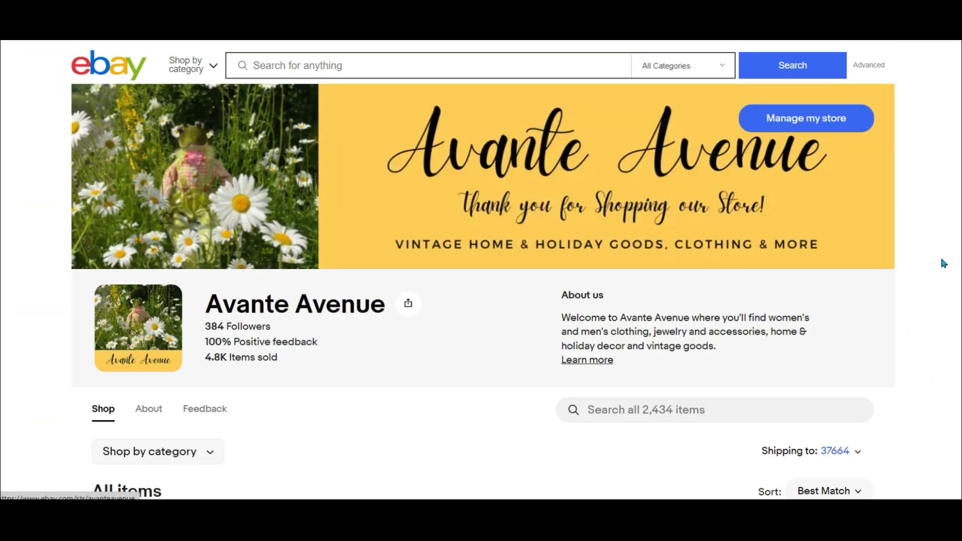
{"action": "scroll", "coordinate": [481, 270], "scroll_direction": "down", "scroll_amount": 6}
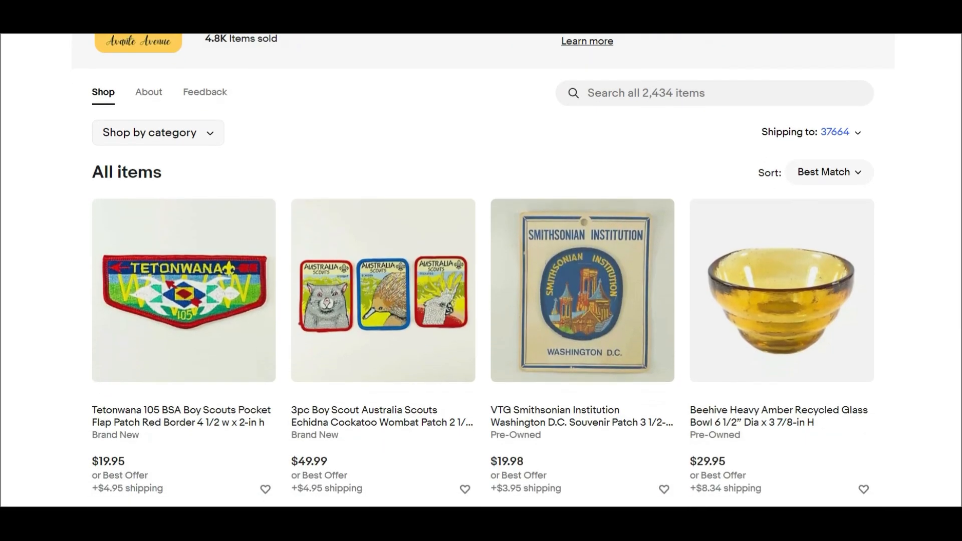
{"action": "left_click", "coordinate": [861, 152]}
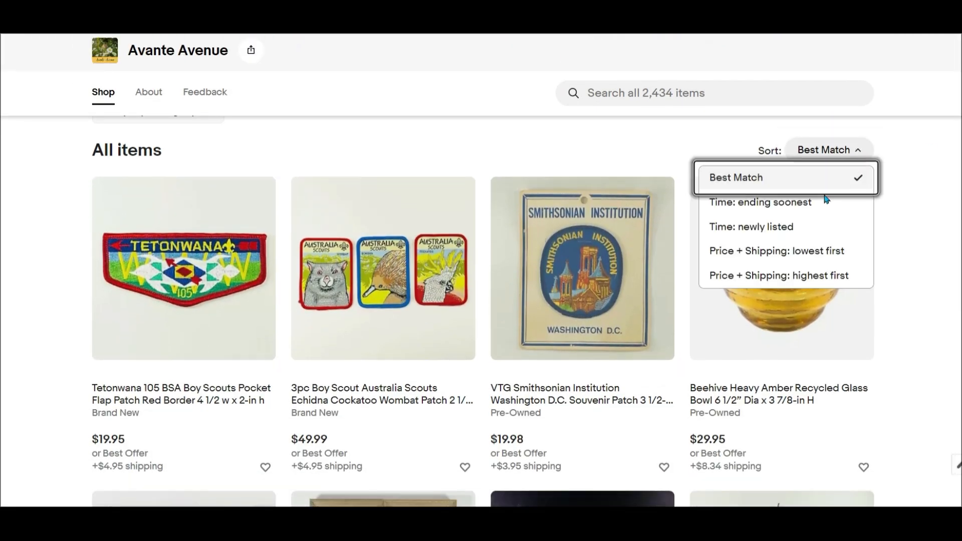
{"action": "left_click", "coordinate": [776, 229]}
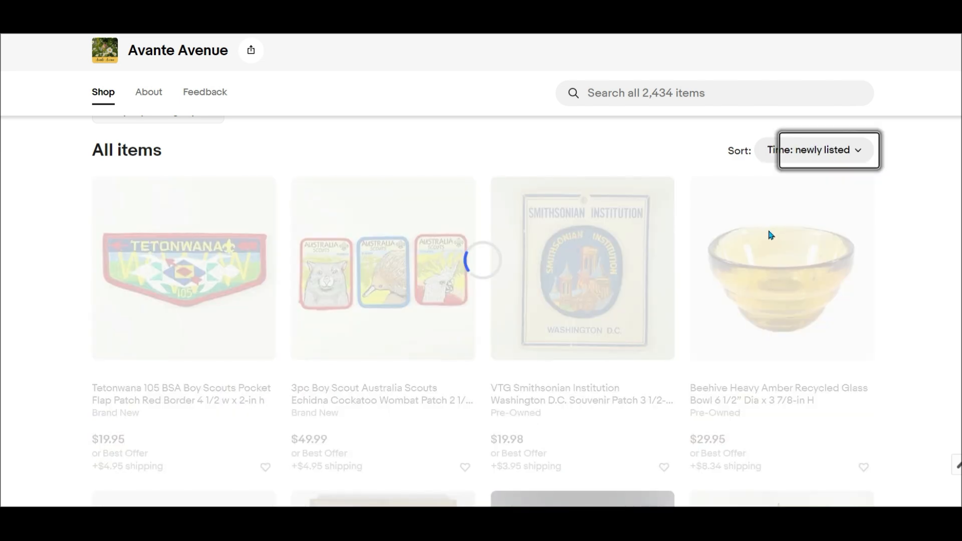
Examine which items, with their photos and prices, come first among the newly listed items in the storefront.
{"action": "scroll", "coordinate": [110, 37], "scroll_direction": "down", "scroll_amount": 2}
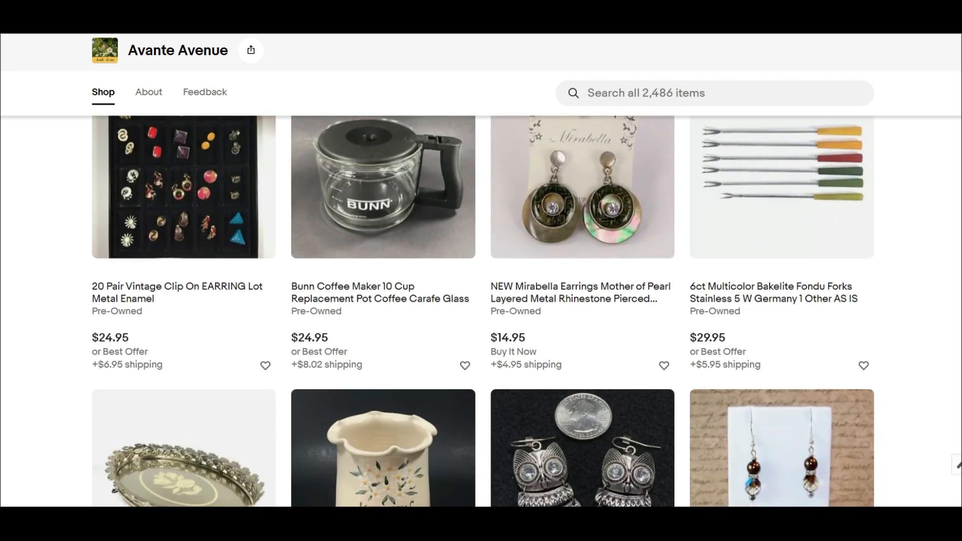
{"action": "scroll", "coordinate": [482, 310], "scroll_direction": "down", "scroll_amount": 2}
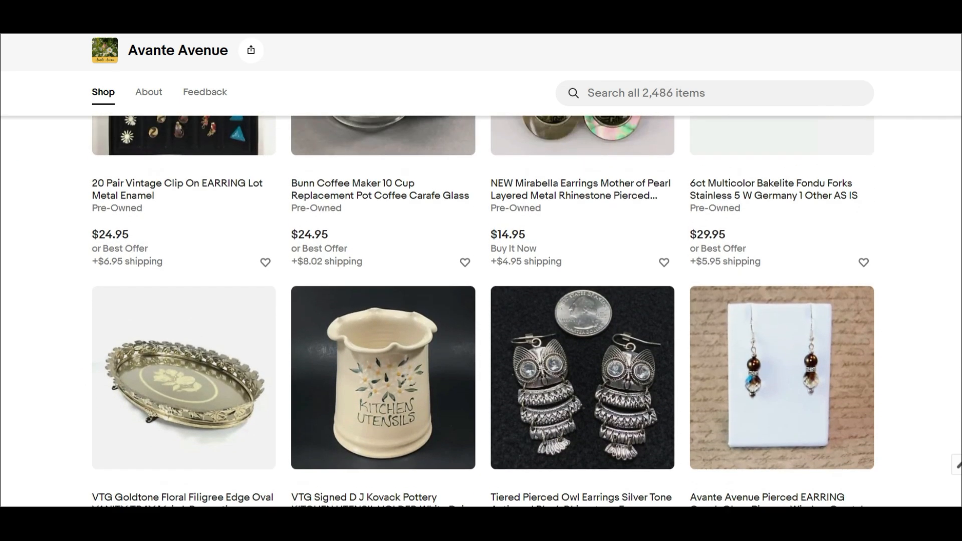
{"action": "scroll", "coordinate": [924, 147], "scroll_direction": "up", "scroll_amount": 2}
{"action": "scroll", "coordinate": [481, 311], "scroll_direction": "down", "scroll_amount": 10}
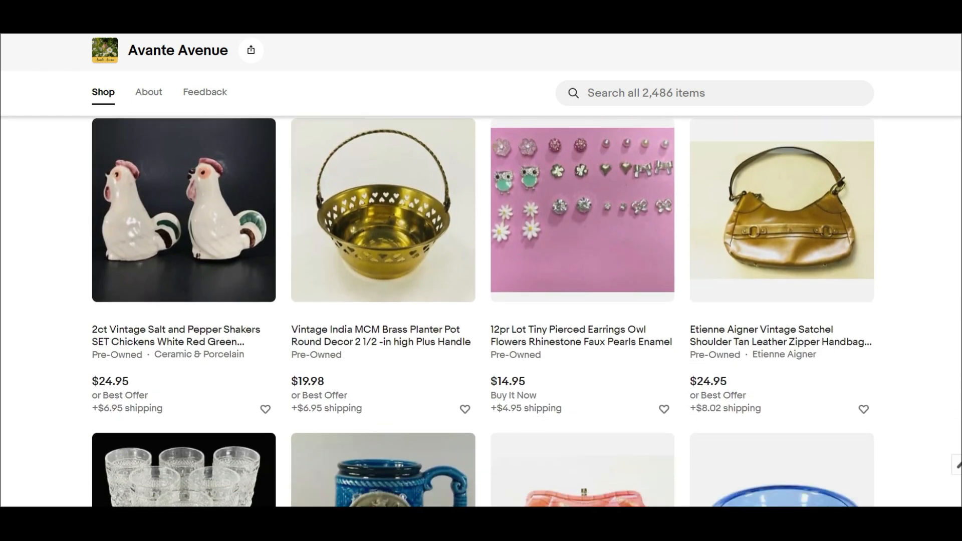
{"action": "scroll", "coordinate": [481, 311], "scroll_direction": "down", "scroll_amount": 5}
{"action": "scroll", "coordinate": [481, 311], "scroll_direction": "down", "scroll_amount": 6}
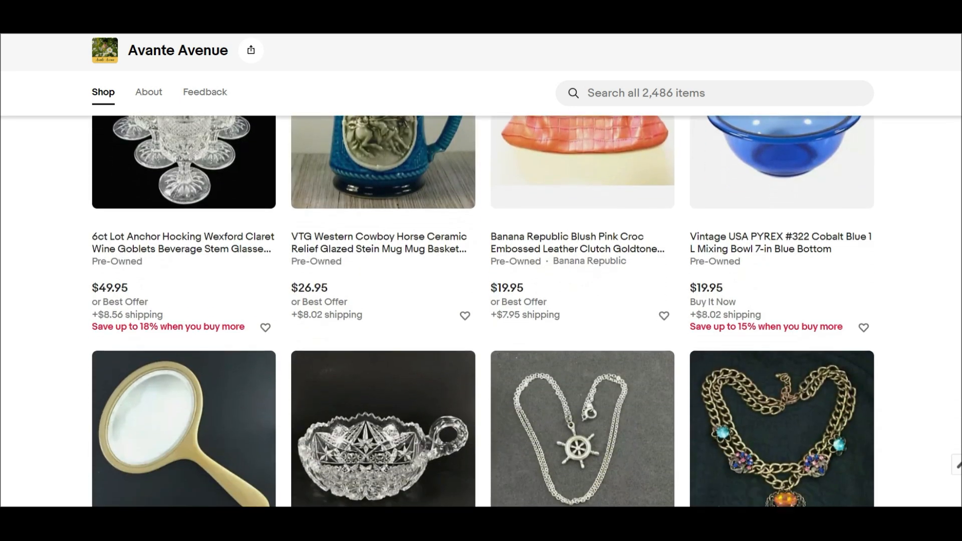
{"action": "scroll", "coordinate": [481, 311], "scroll_direction": "down", "scroll_amount": 4}
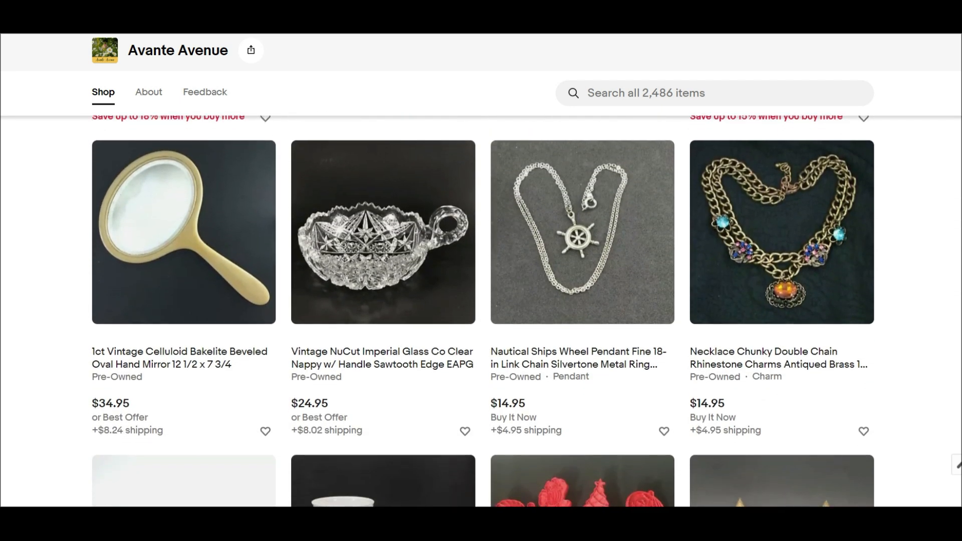
{"action": "scroll", "coordinate": [481, 310], "scroll_direction": "down", "scroll_amount": 4}
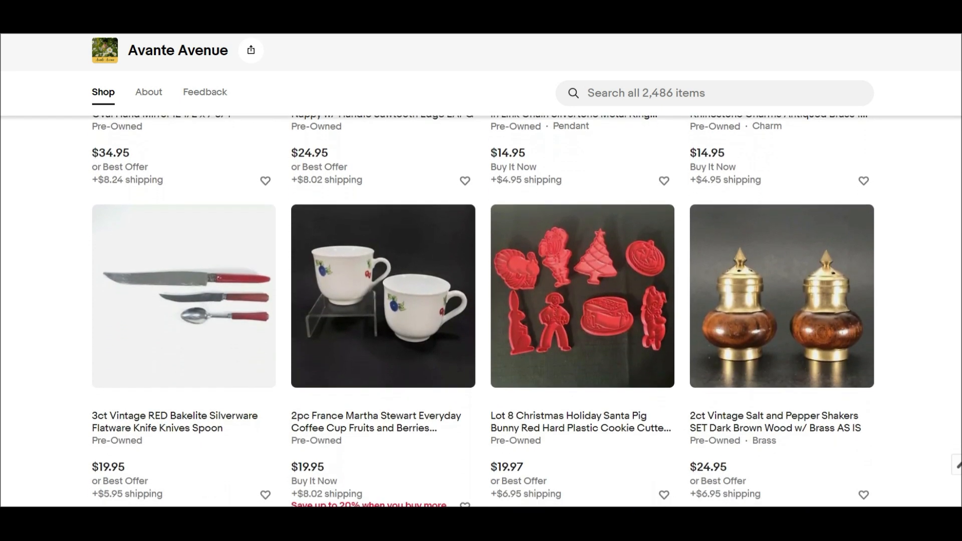
{"action": "scroll", "coordinate": [481, 310], "scroll_direction": "down", "scroll_amount": 1}
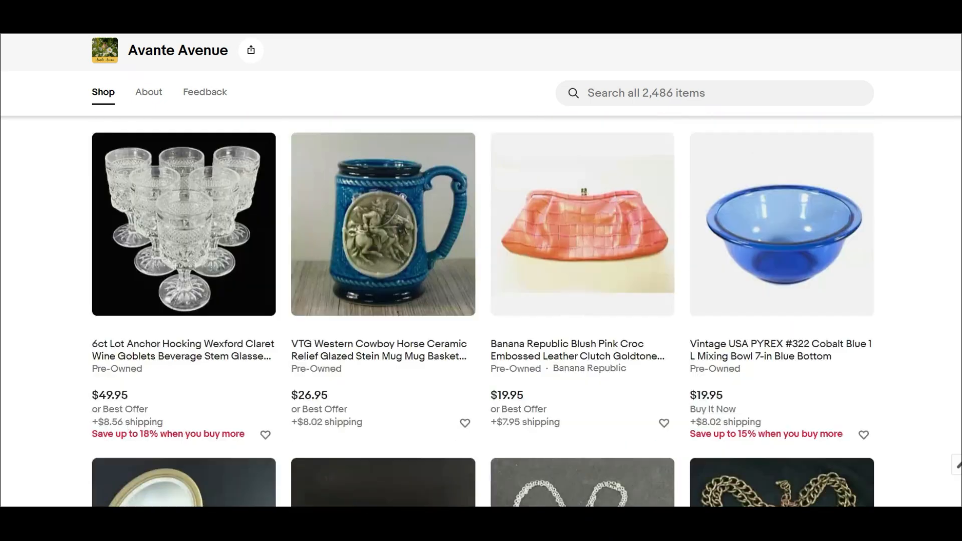
{"action": "scroll", "coordinate": [481, 270], "scroll_direction": "up", "scroll_amount": 5}
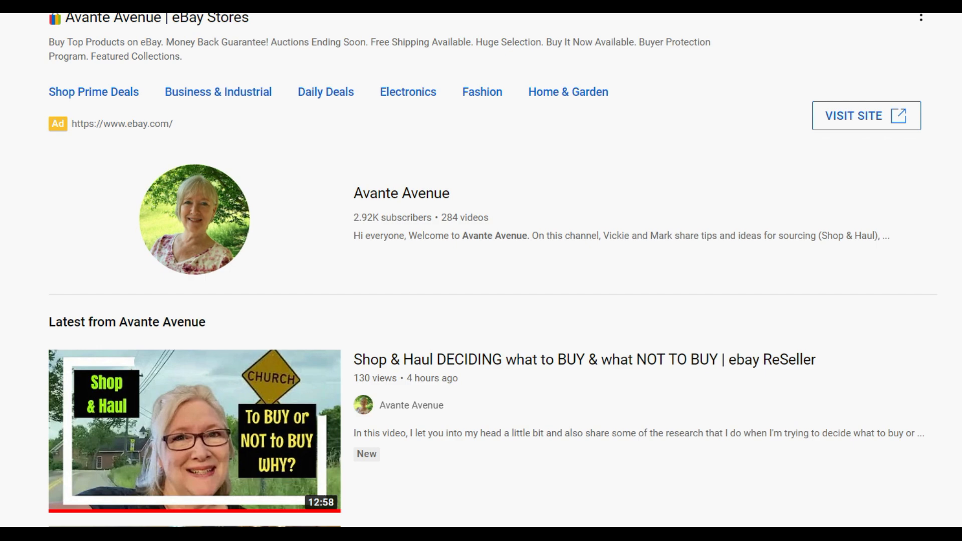
{"action": "scroll", "coordinate": [481, 271], "scroll_direction": "down", "scroll_amount": 2}
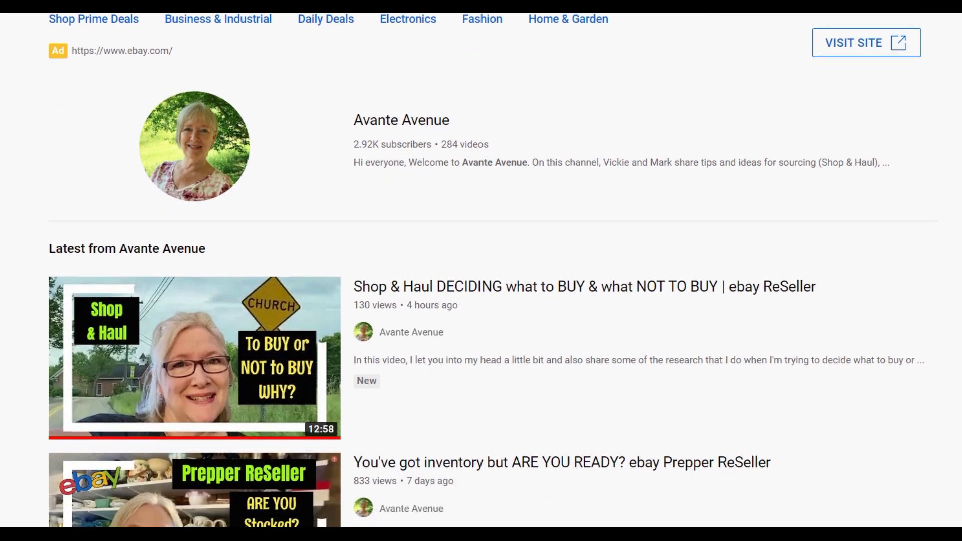
{"action": "scroll", "coordinate": [481, 271], "scroll_direction": "down", "scroll_amount": 1}
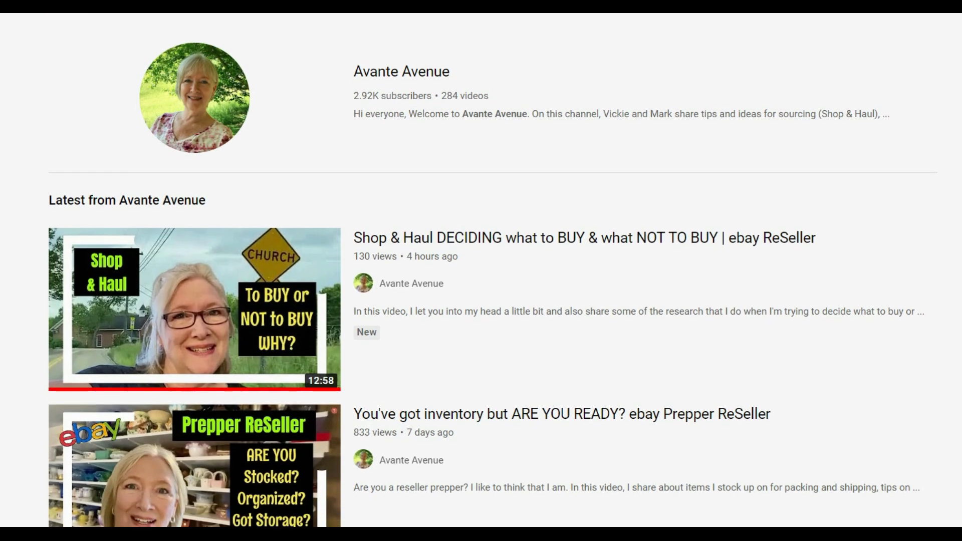
{"action": "scroll", "coordinate": [481, 270], "scroll_direction": "down", "scroll_amount": 3}
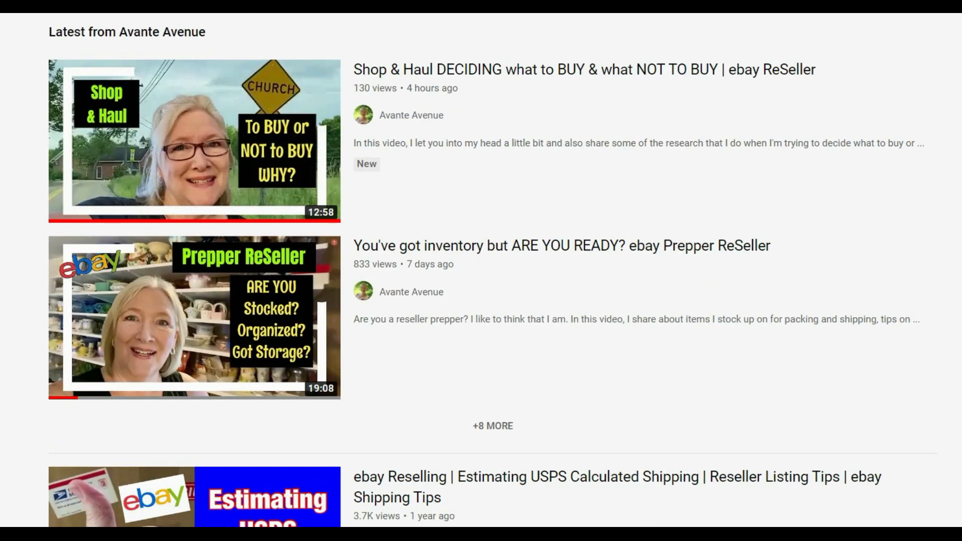
{"action": "scroll", "coordinate": [481, 270], "scroll_direction": "down", "scroll_amount": 6}
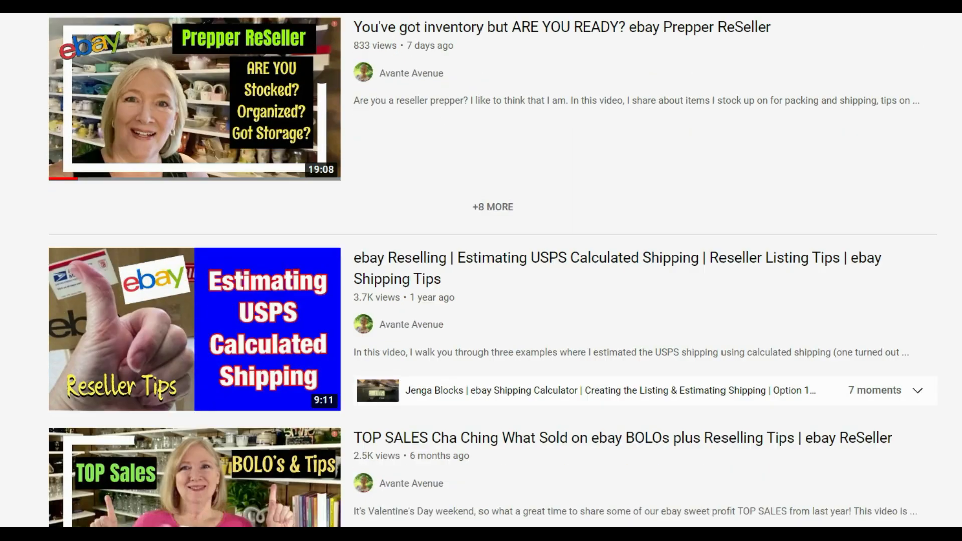